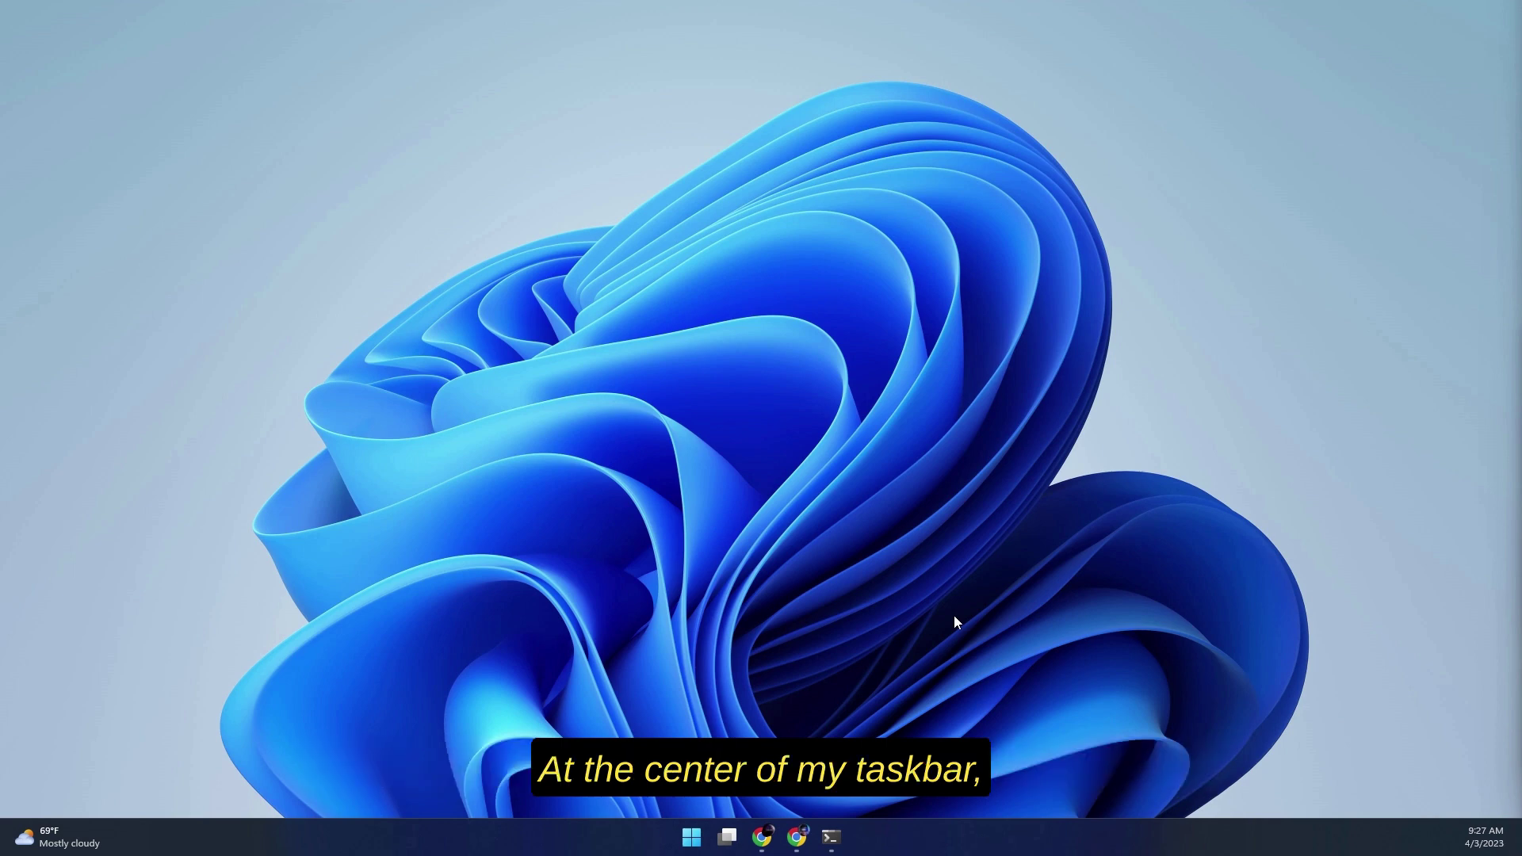
Step: Open 2023-records.JPG from crypto-carol-bucket in the Amazon S3 console and view its server-side encryption settings
click(762, 836)
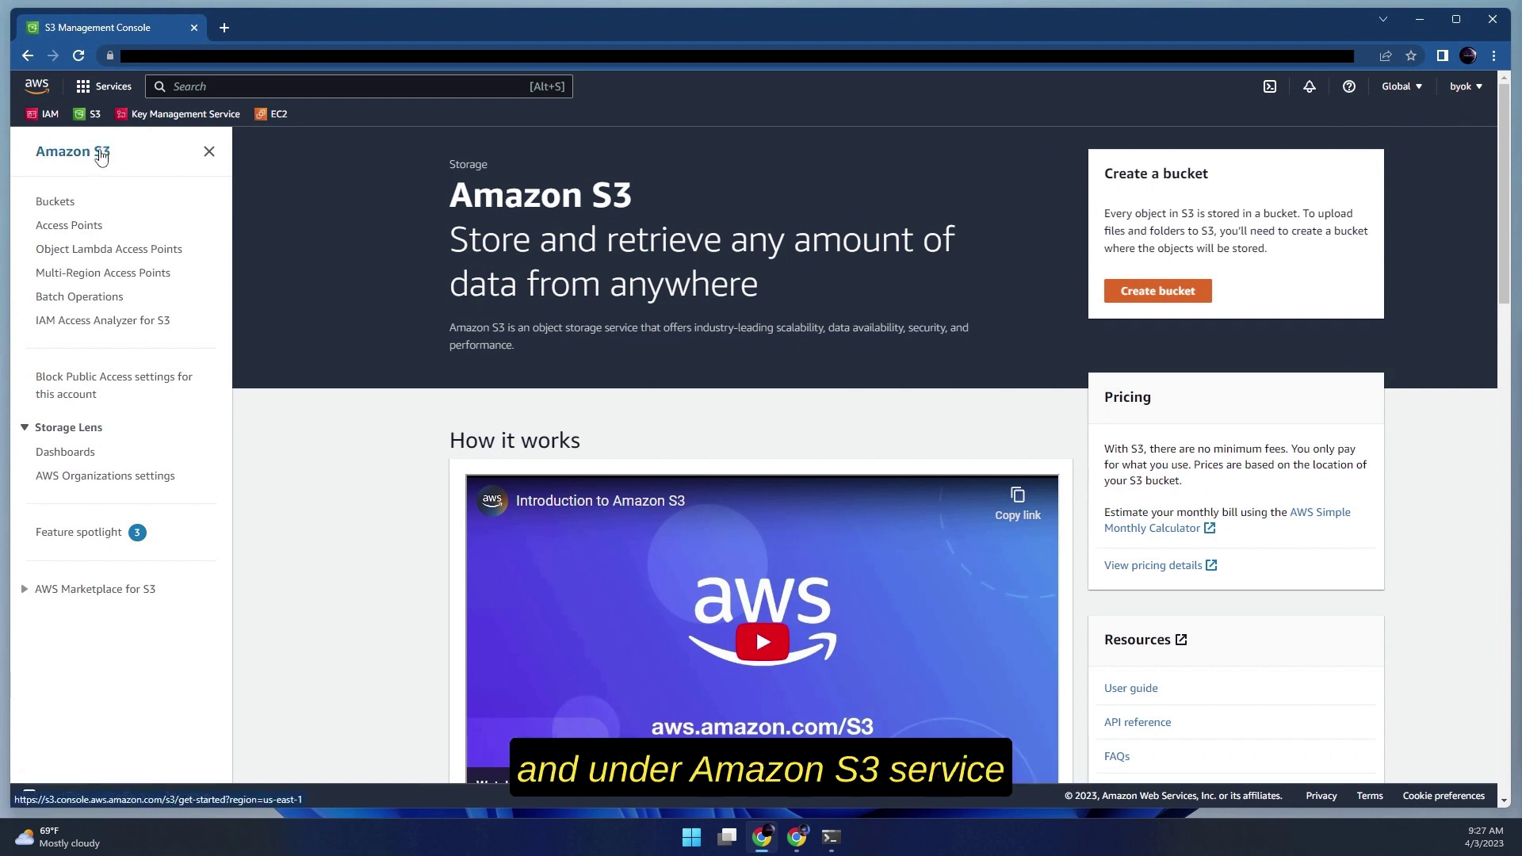
click(65, 204)
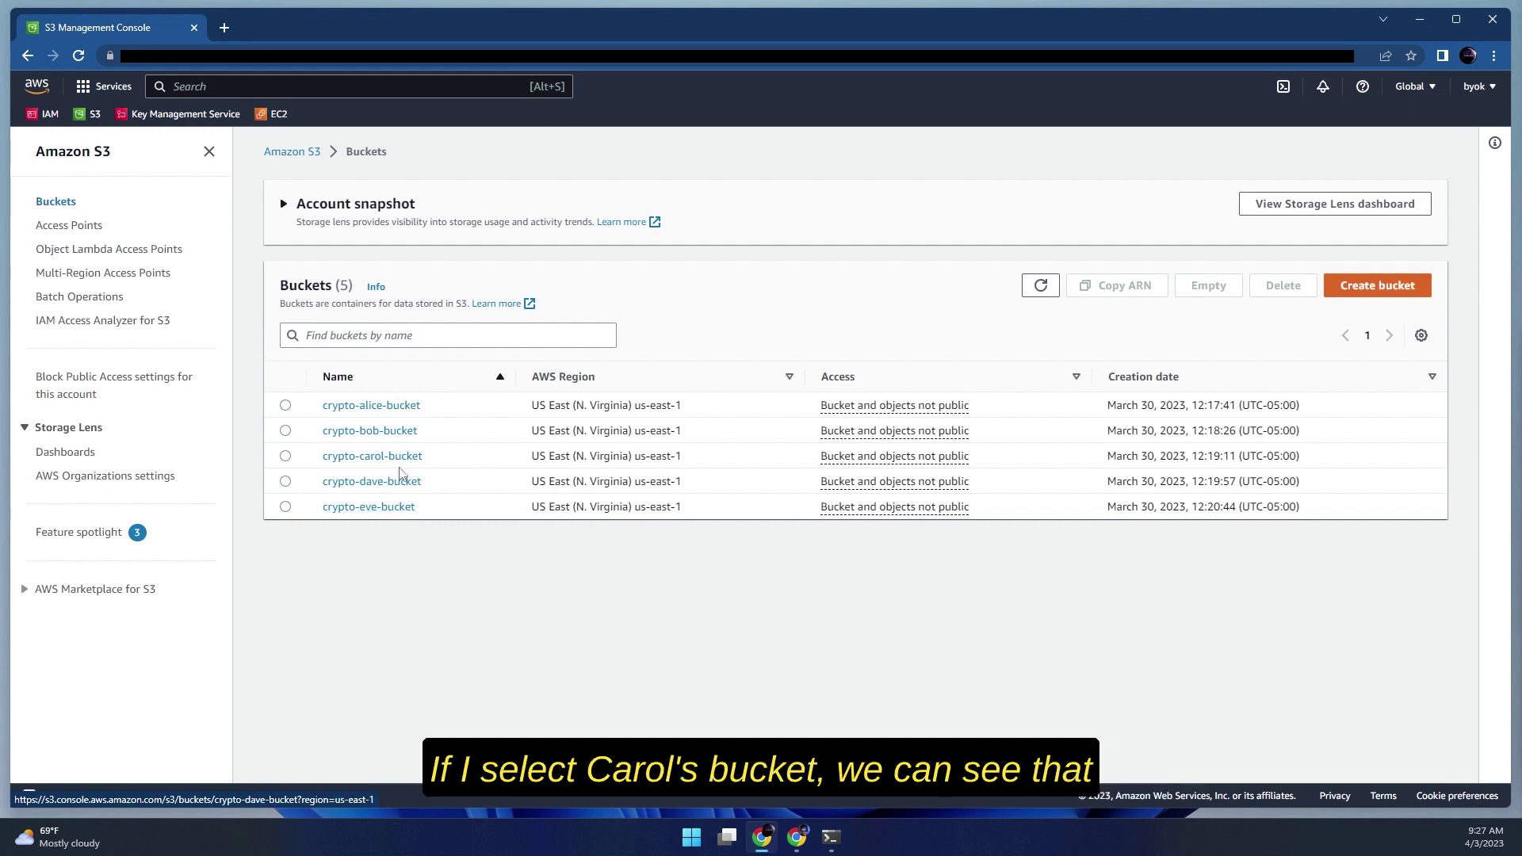
click(401, 457)
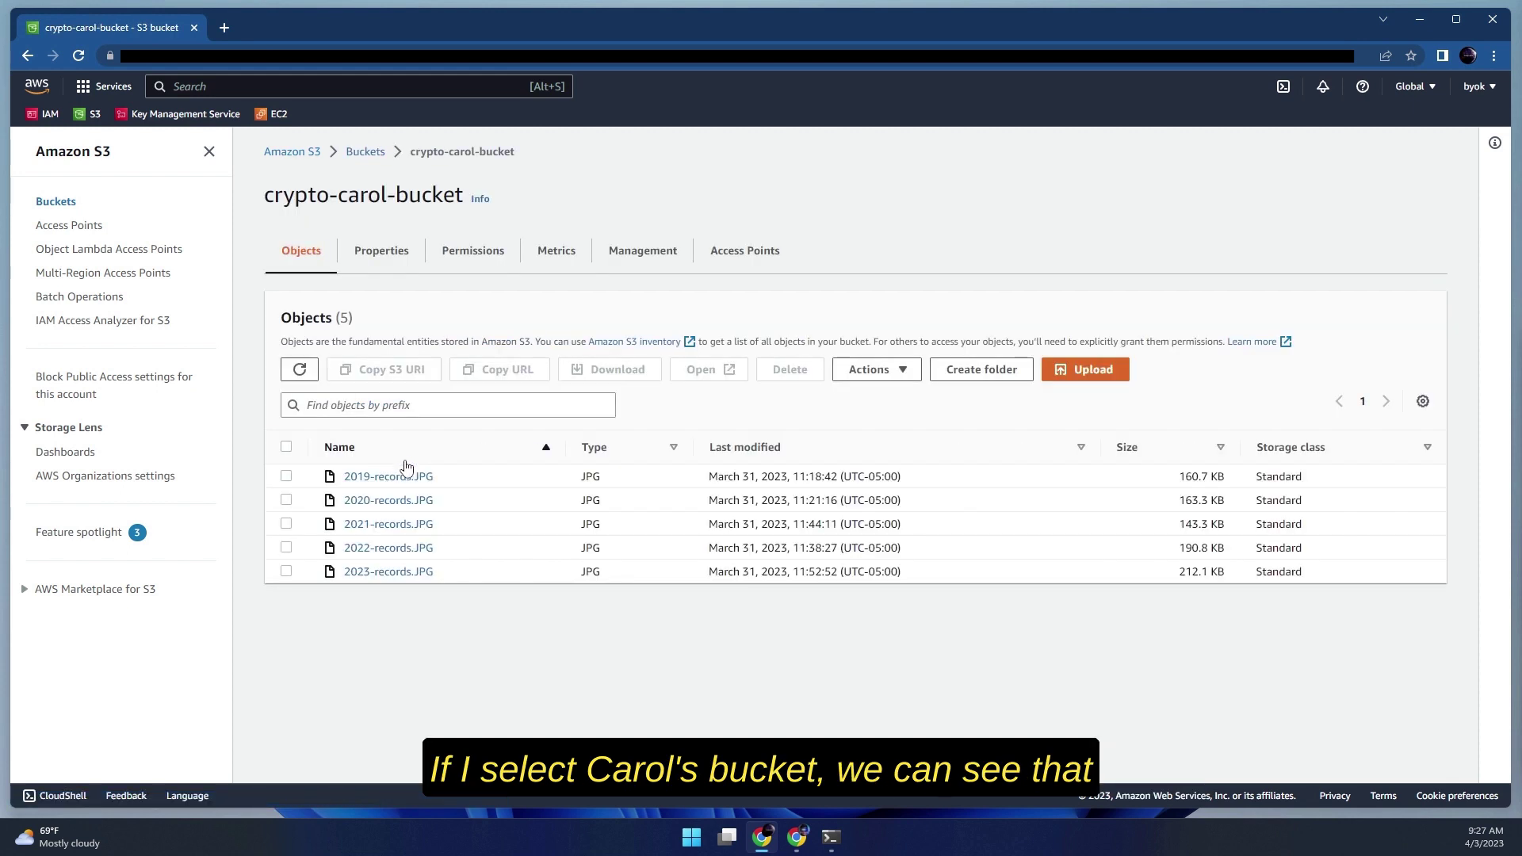
click(405, 574)
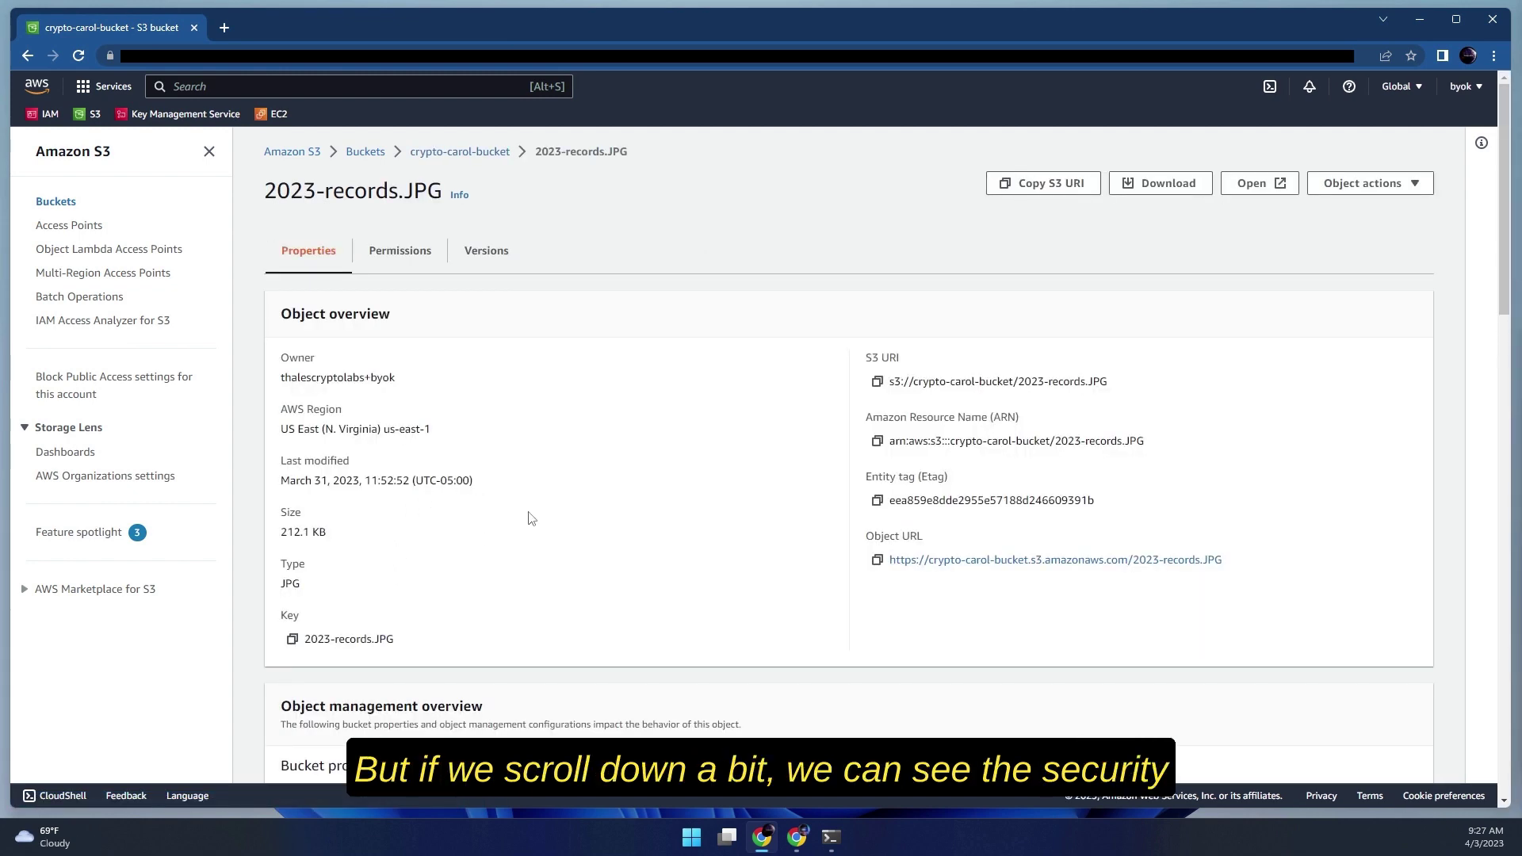
scroll(527, 511, down, 13)
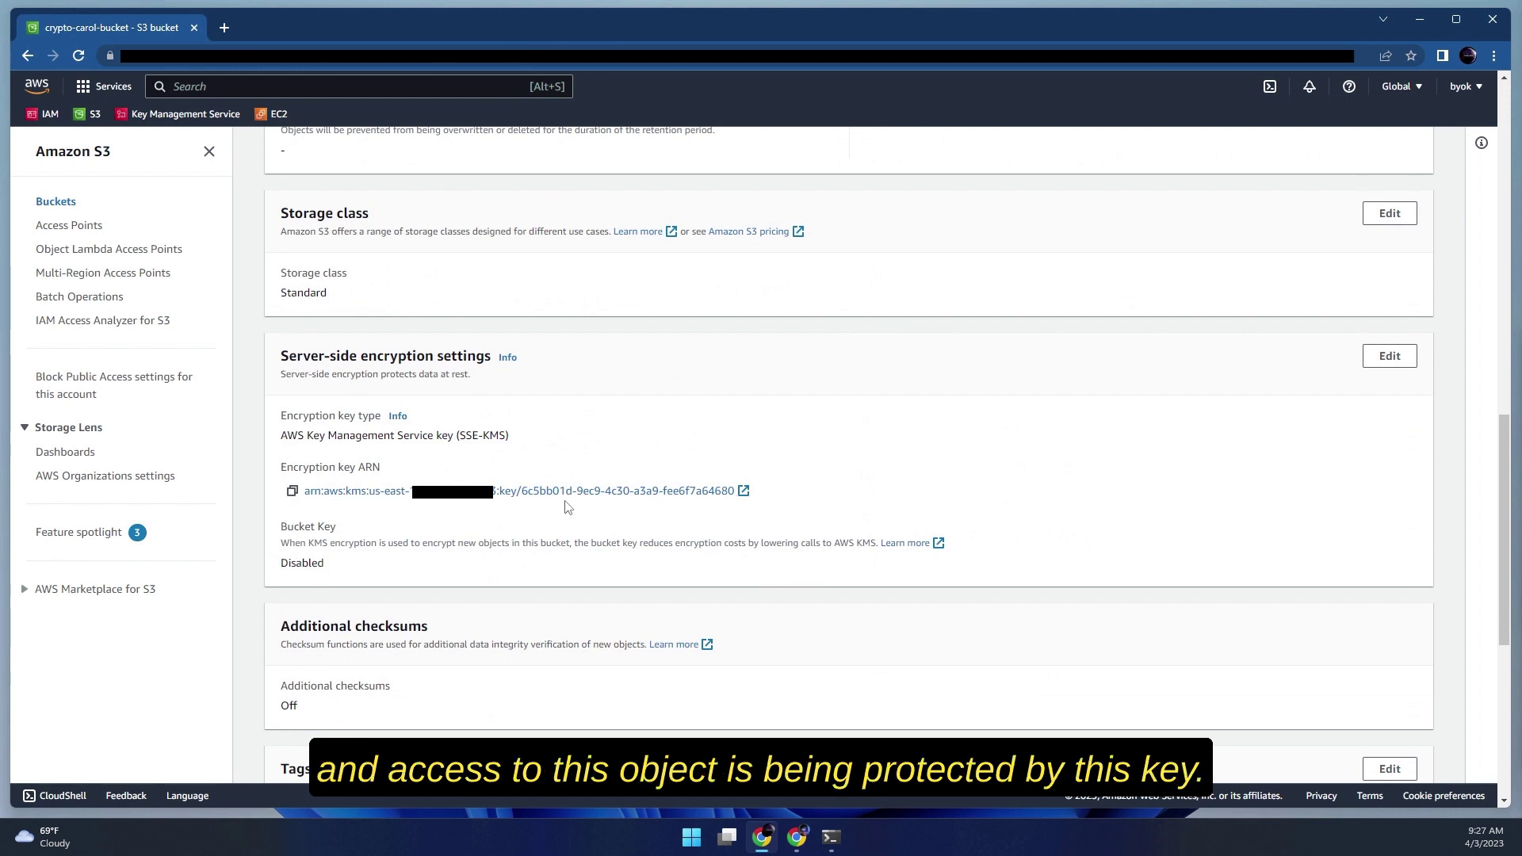
Step: Open the object's encryption key in KMS and check the origin in its cryptographic configuration
click(516, 493)
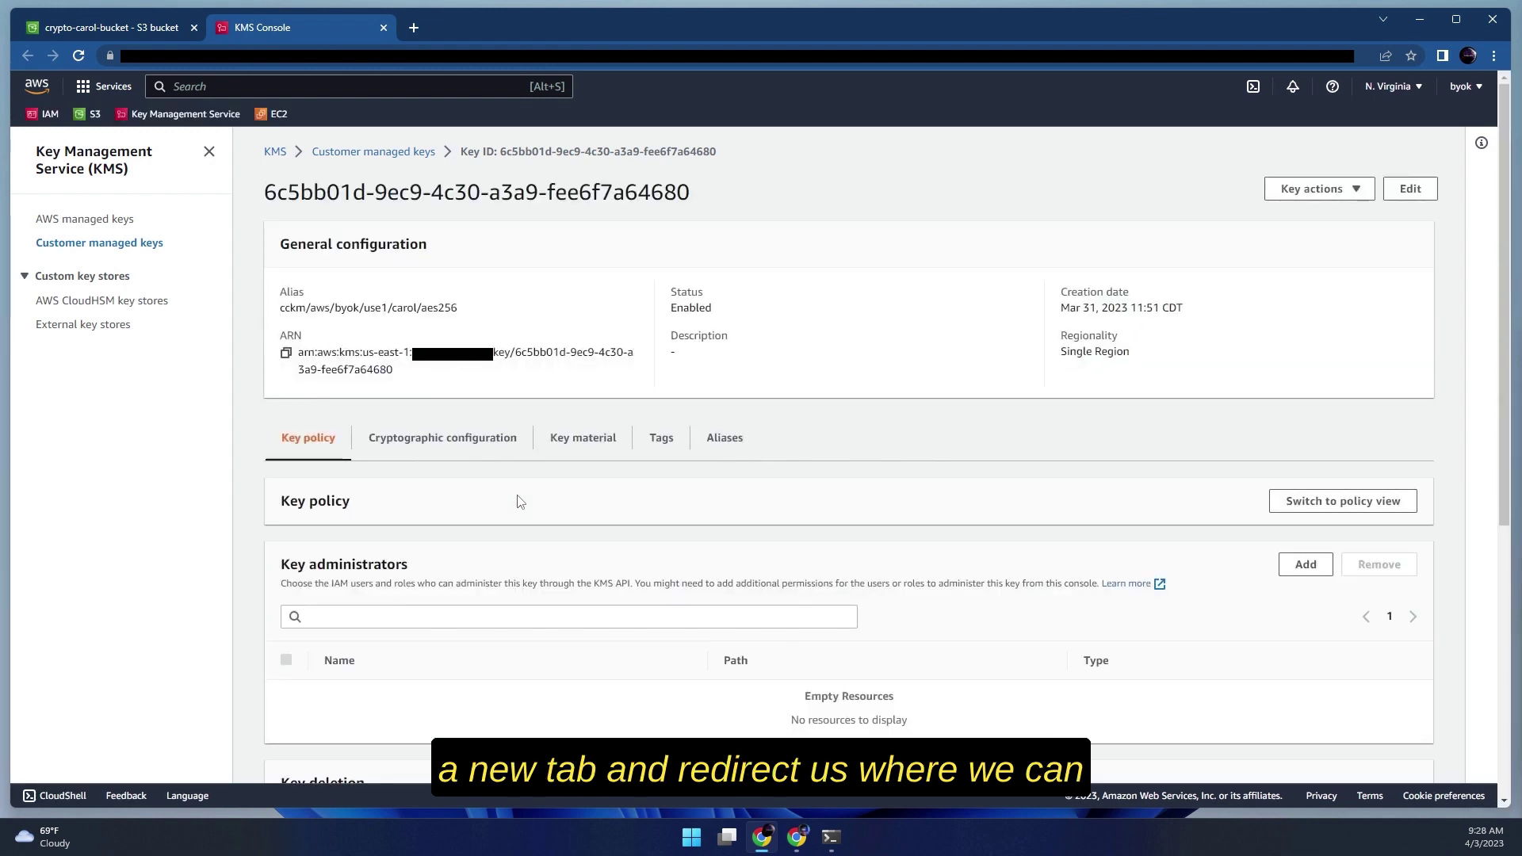
click(491, 438)
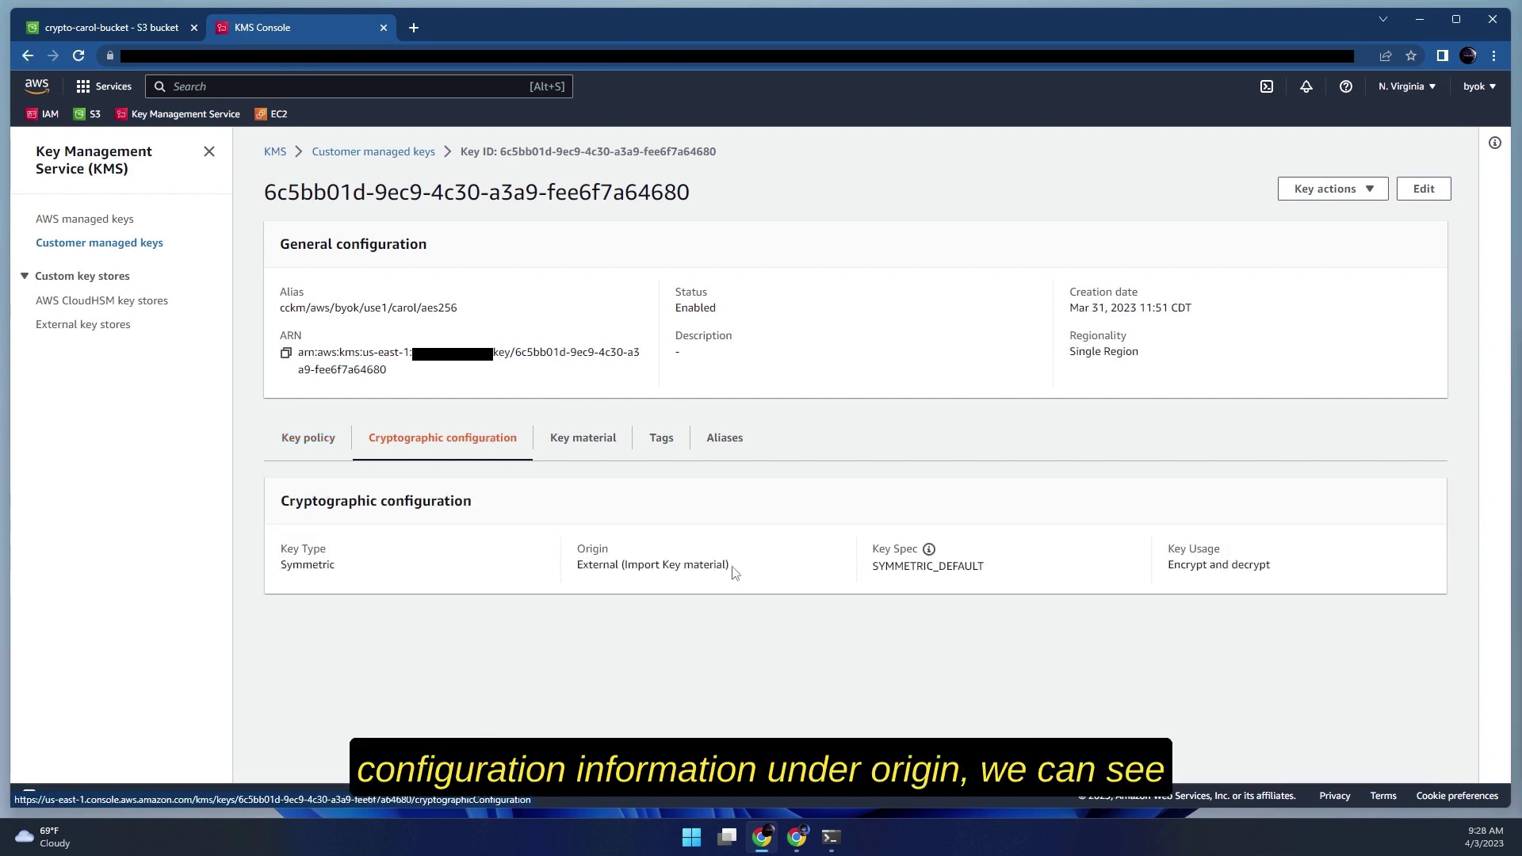
drag(735, 572, 581, 568)
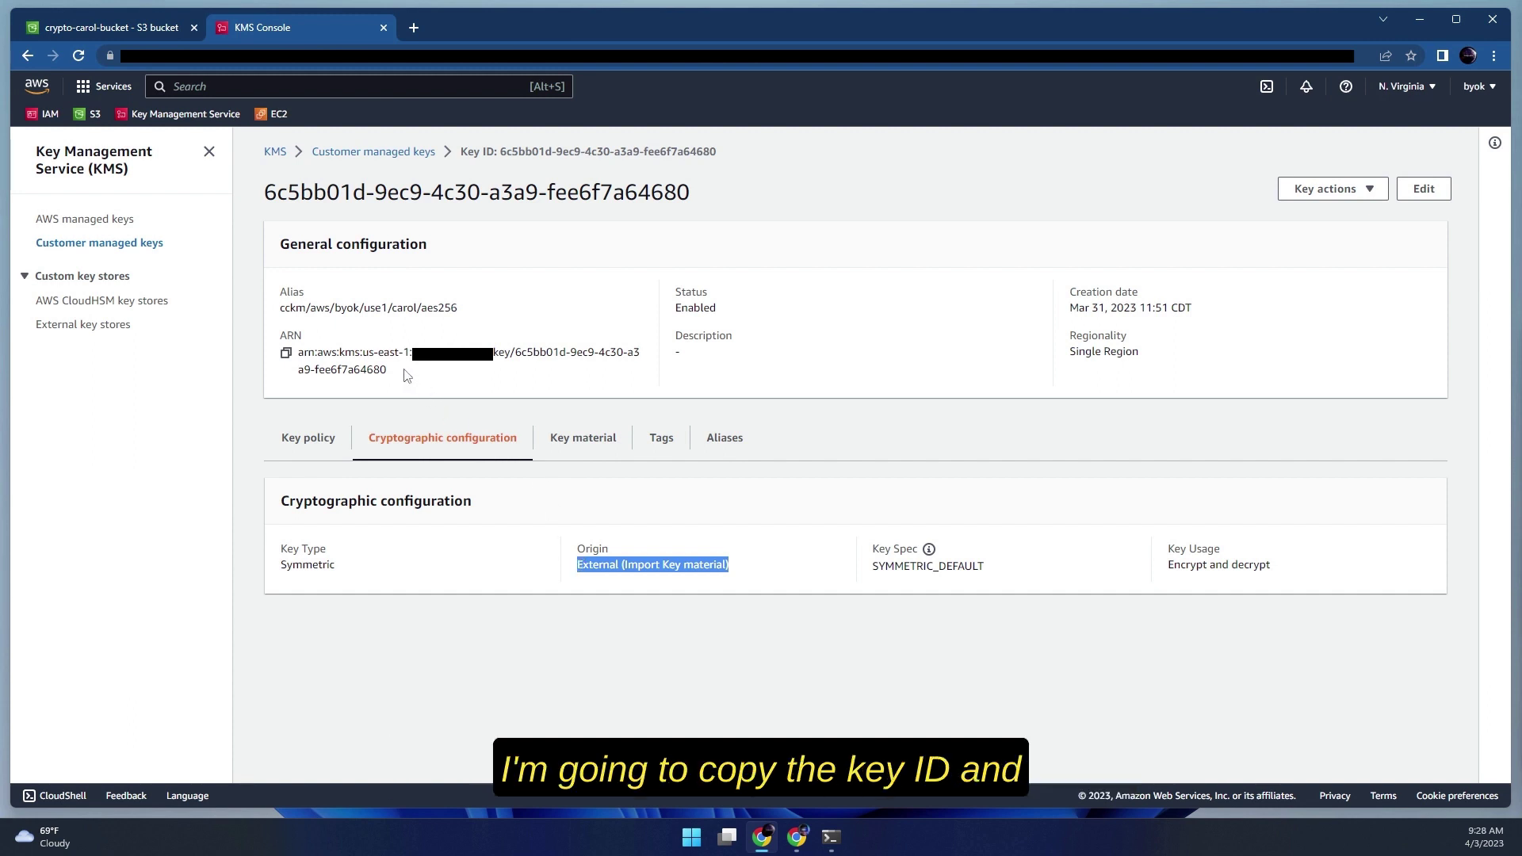
Step: Copy the key ID from the key's ARN and open Cloud Key Manager in CipherTrust Manager
drag(409, 376, 519, 349)
key(ctrl+c)
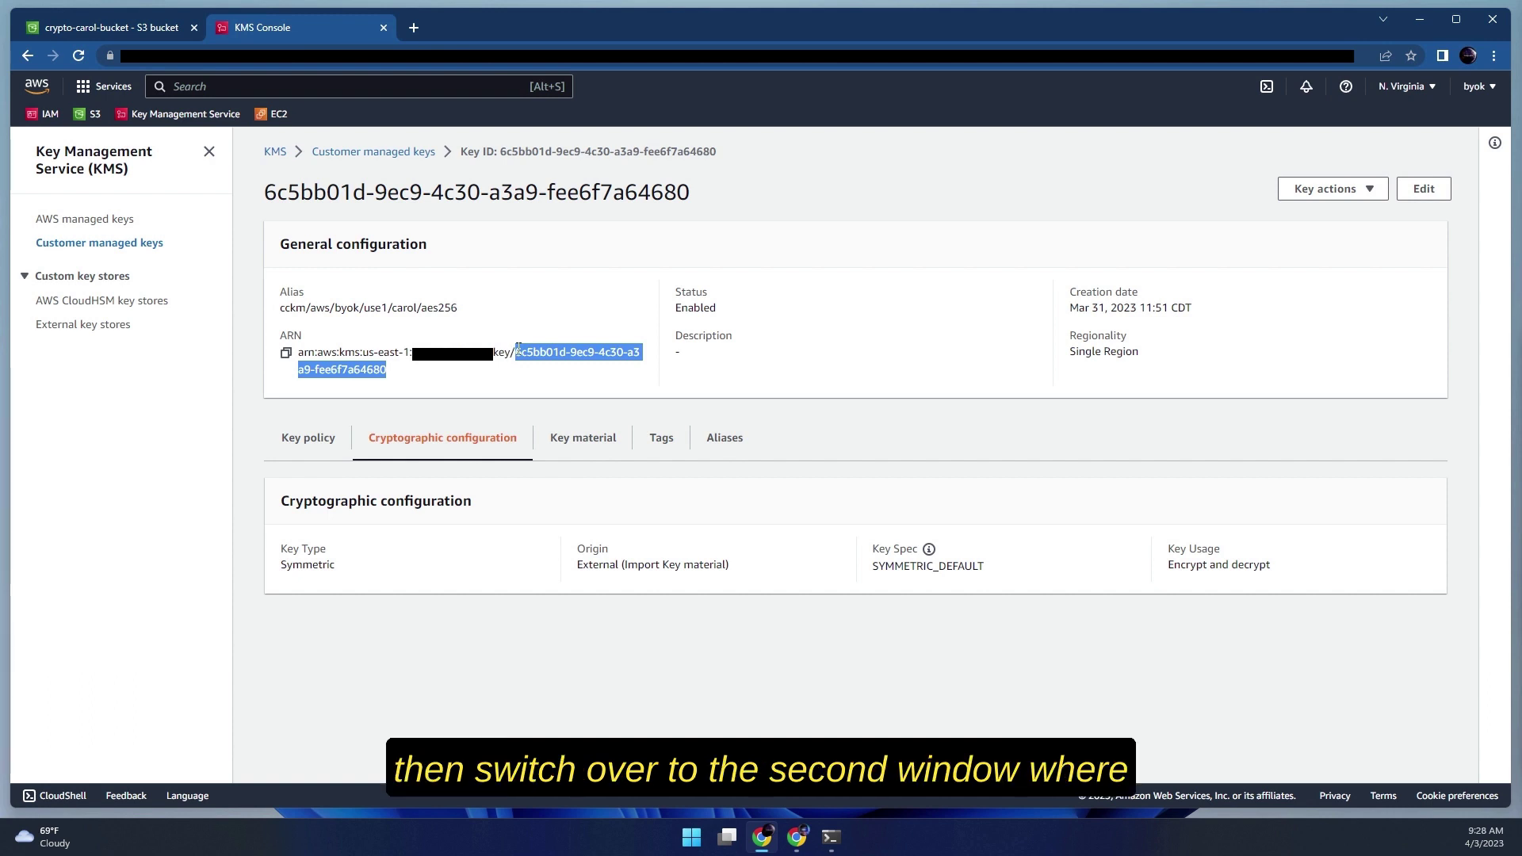
click(797, 842)
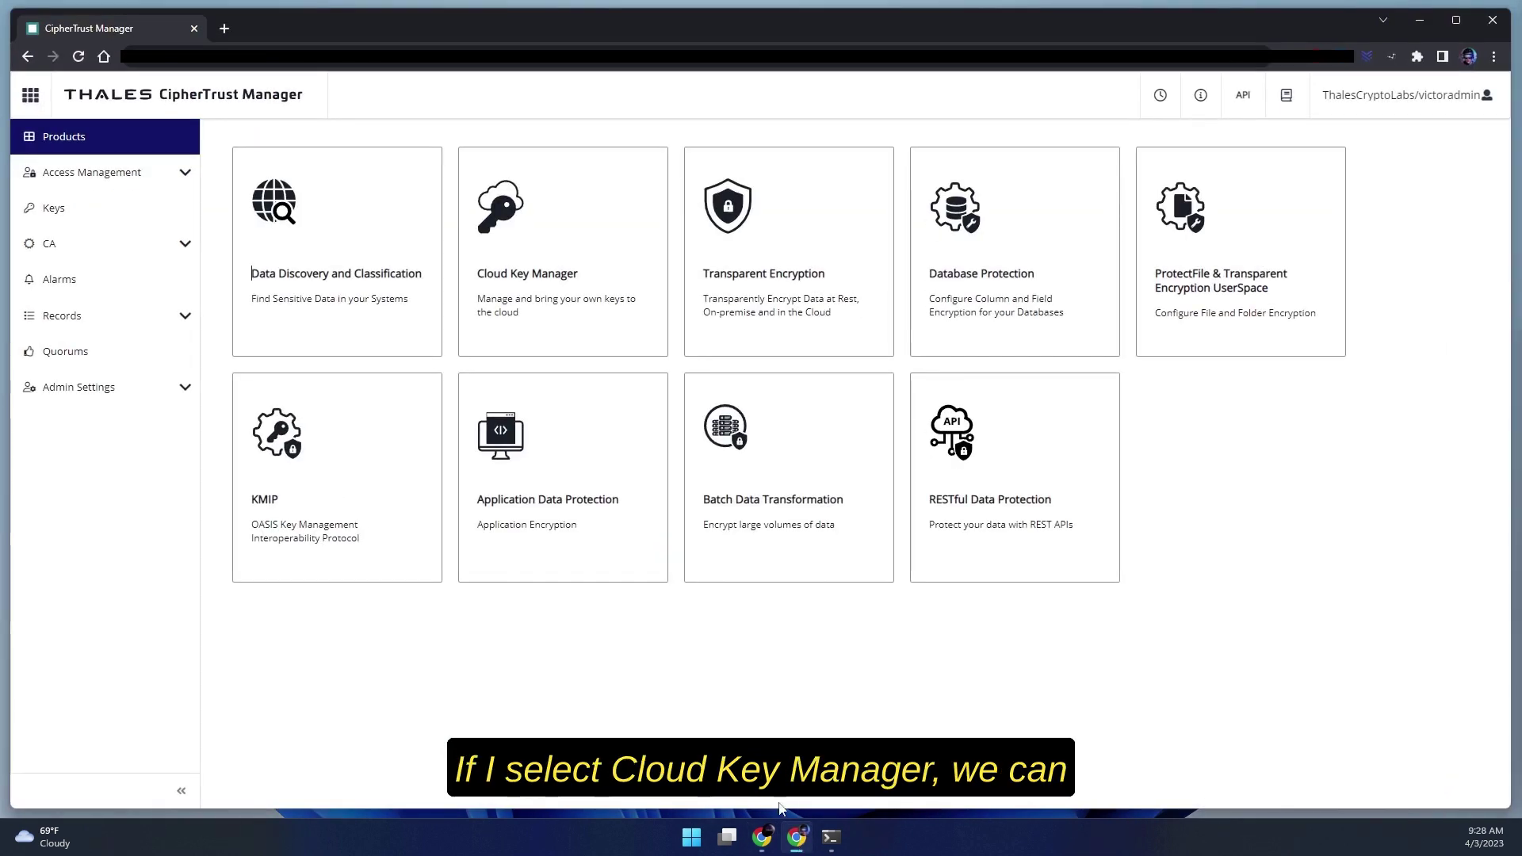
click(611, 235)
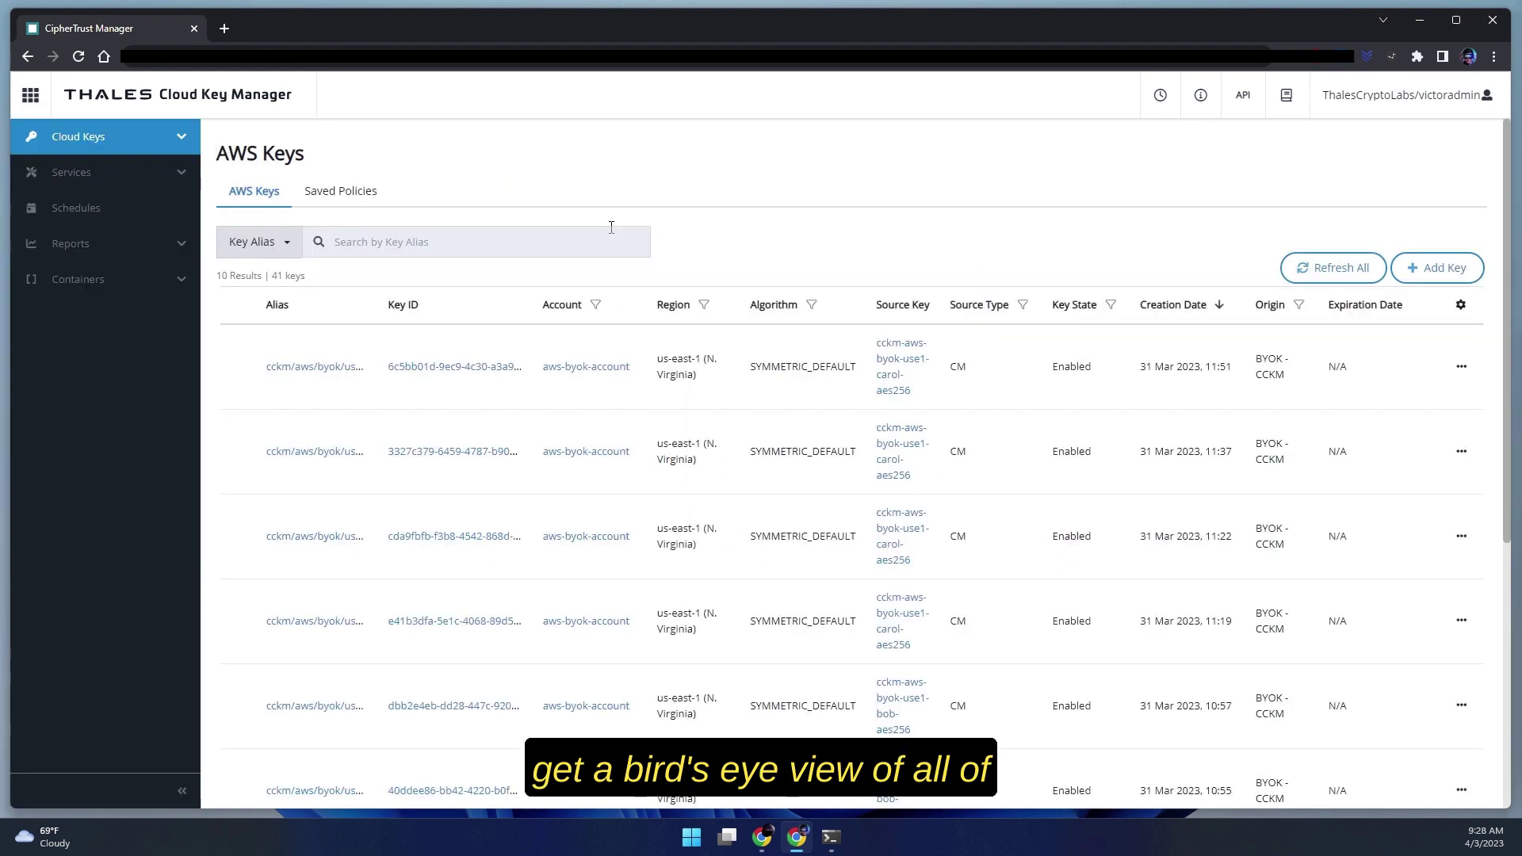
Step: Review the account and region filter options of the AWS keys and the list of supported cloud providers
click(595, 305)
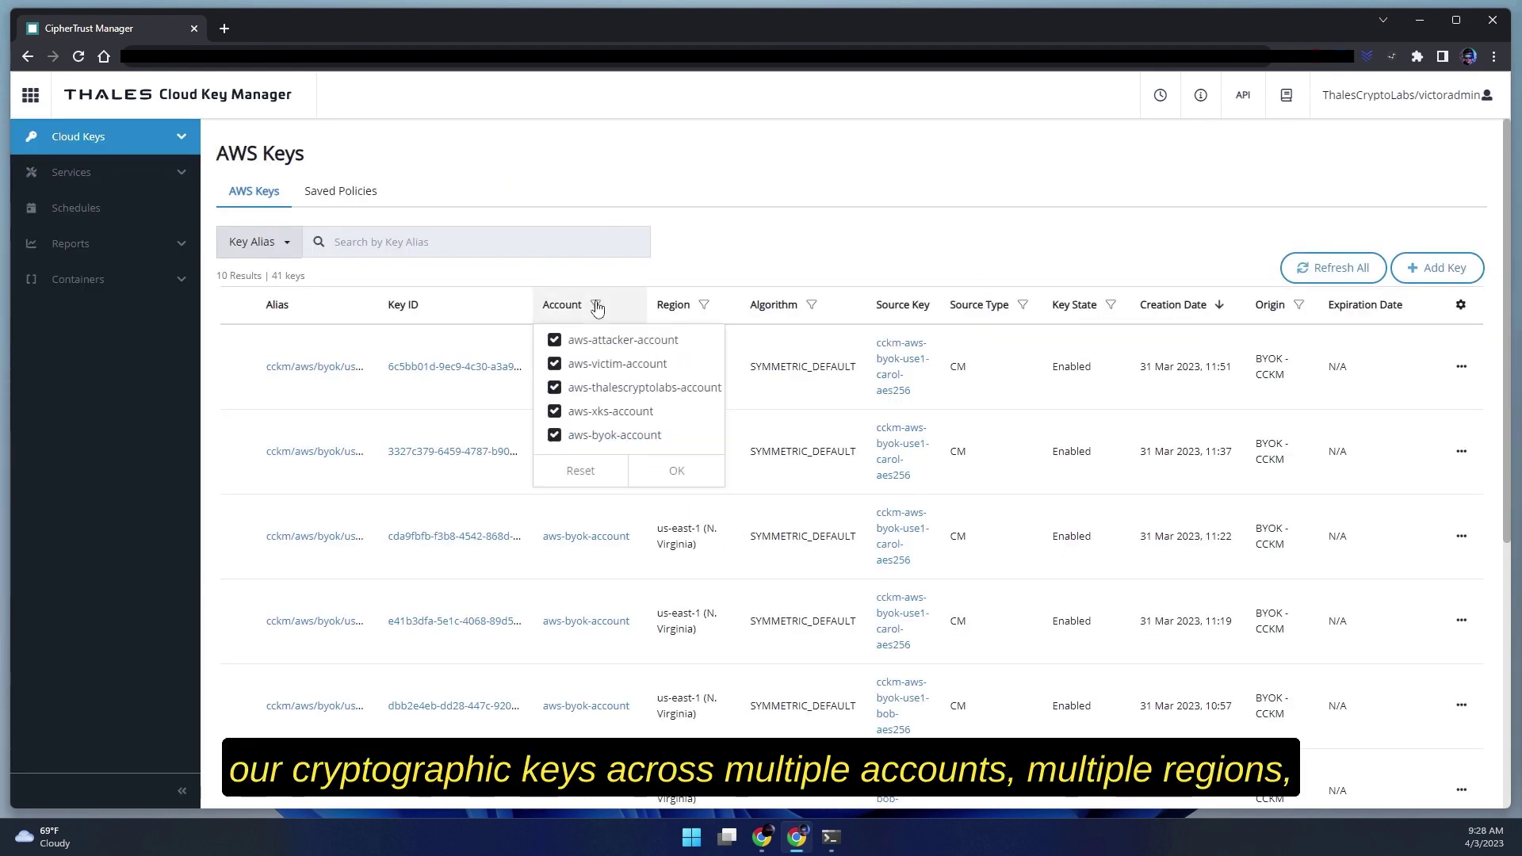
click(703, 304)
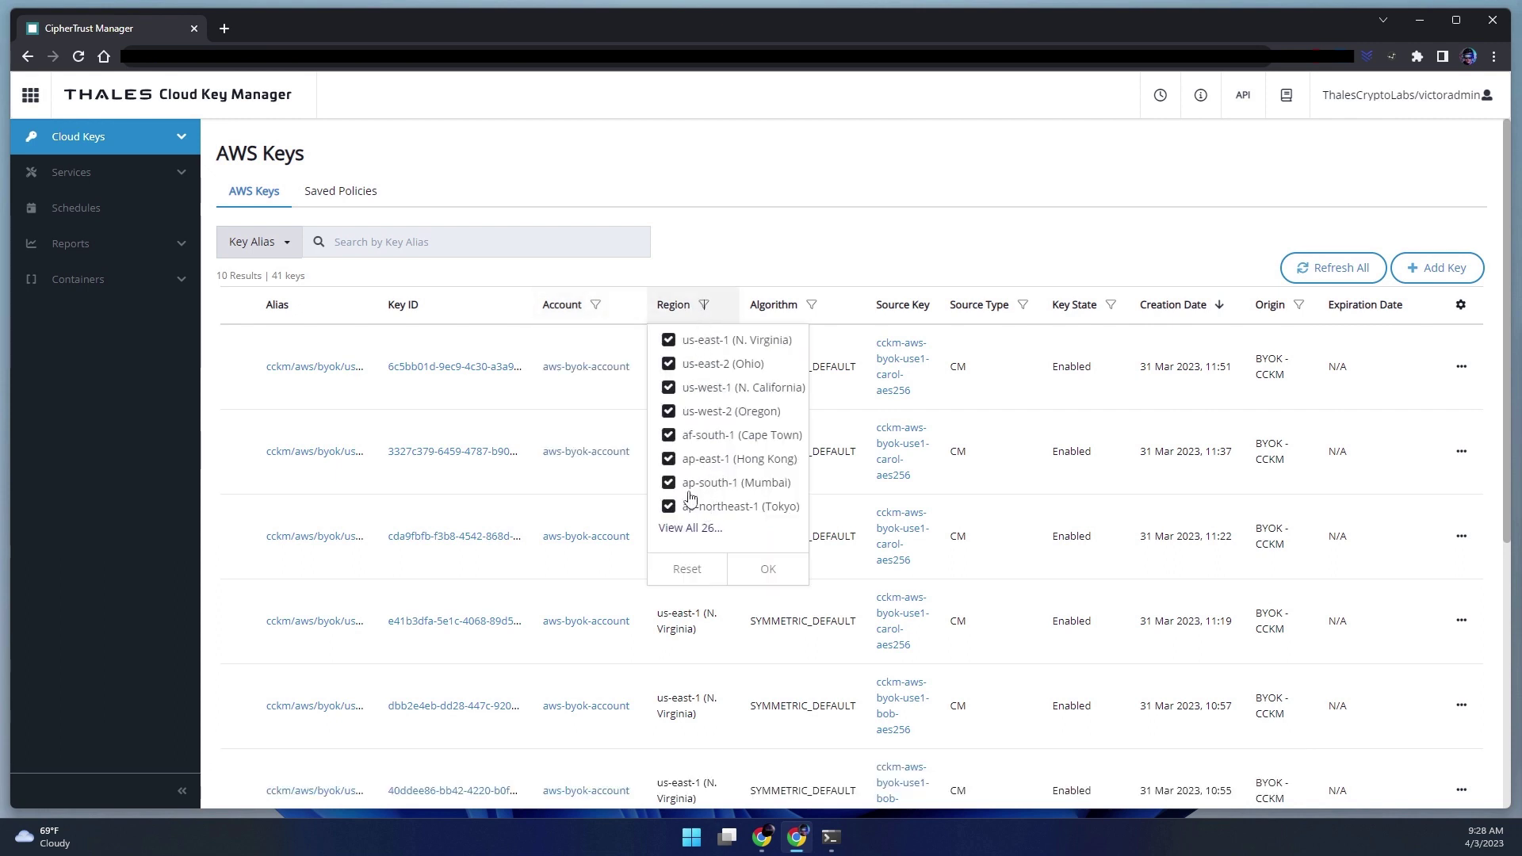
click(180, 136)
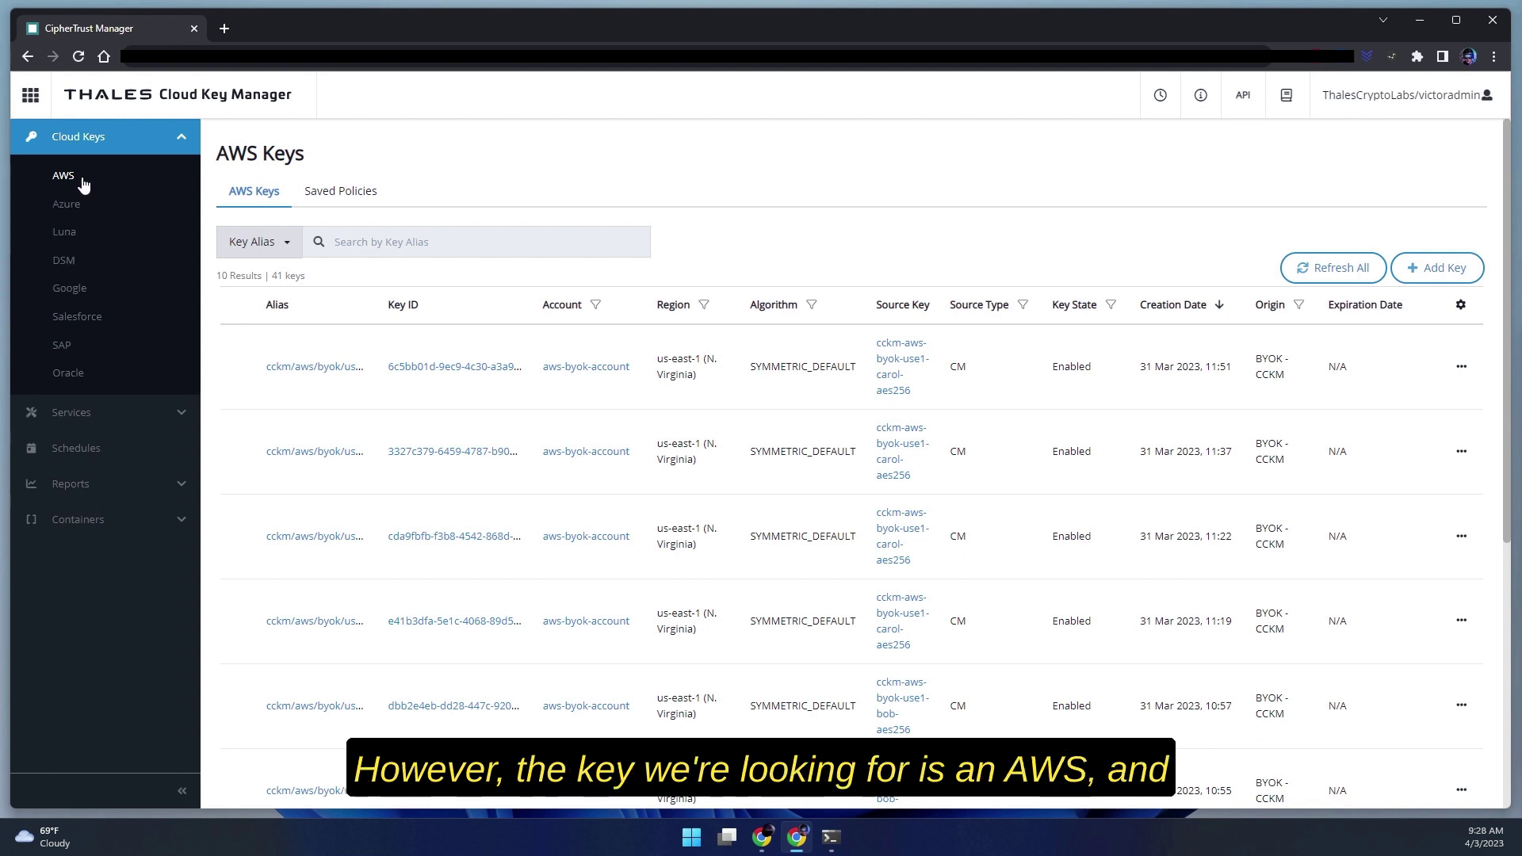
Step: Find the copied key ID on the AWS Keys page and highlight that key's source key name
key(ctrl+f)
key(ctrl+v)
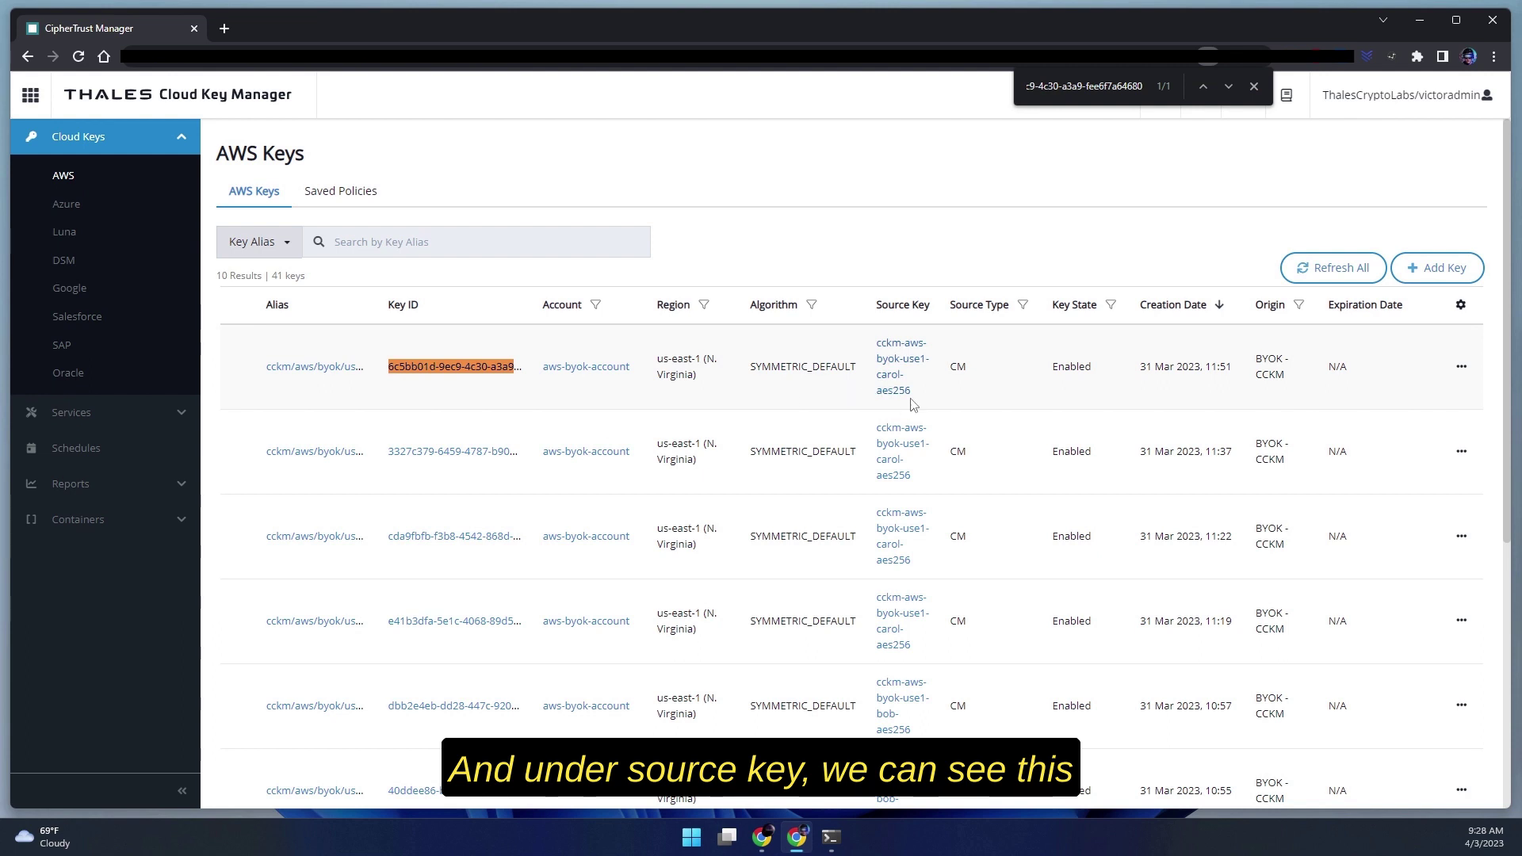
drag(912, 400, 875, 353)
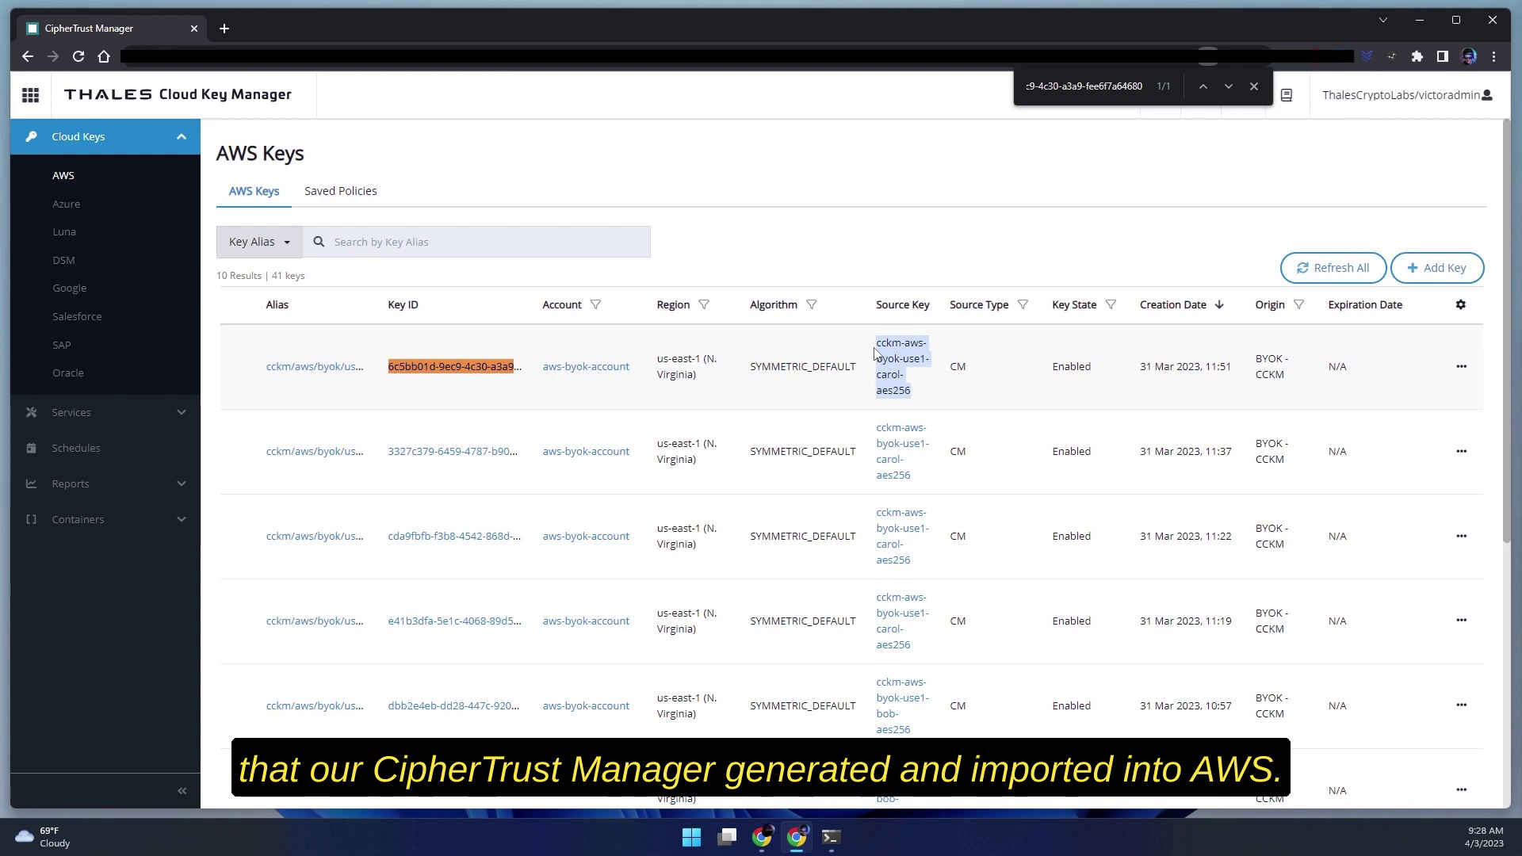
Step: Search the AWS keys by tag for sourcekey:cckm-aws-byok-use1-carol-aes256
click(283, 249)
click(240, 354)
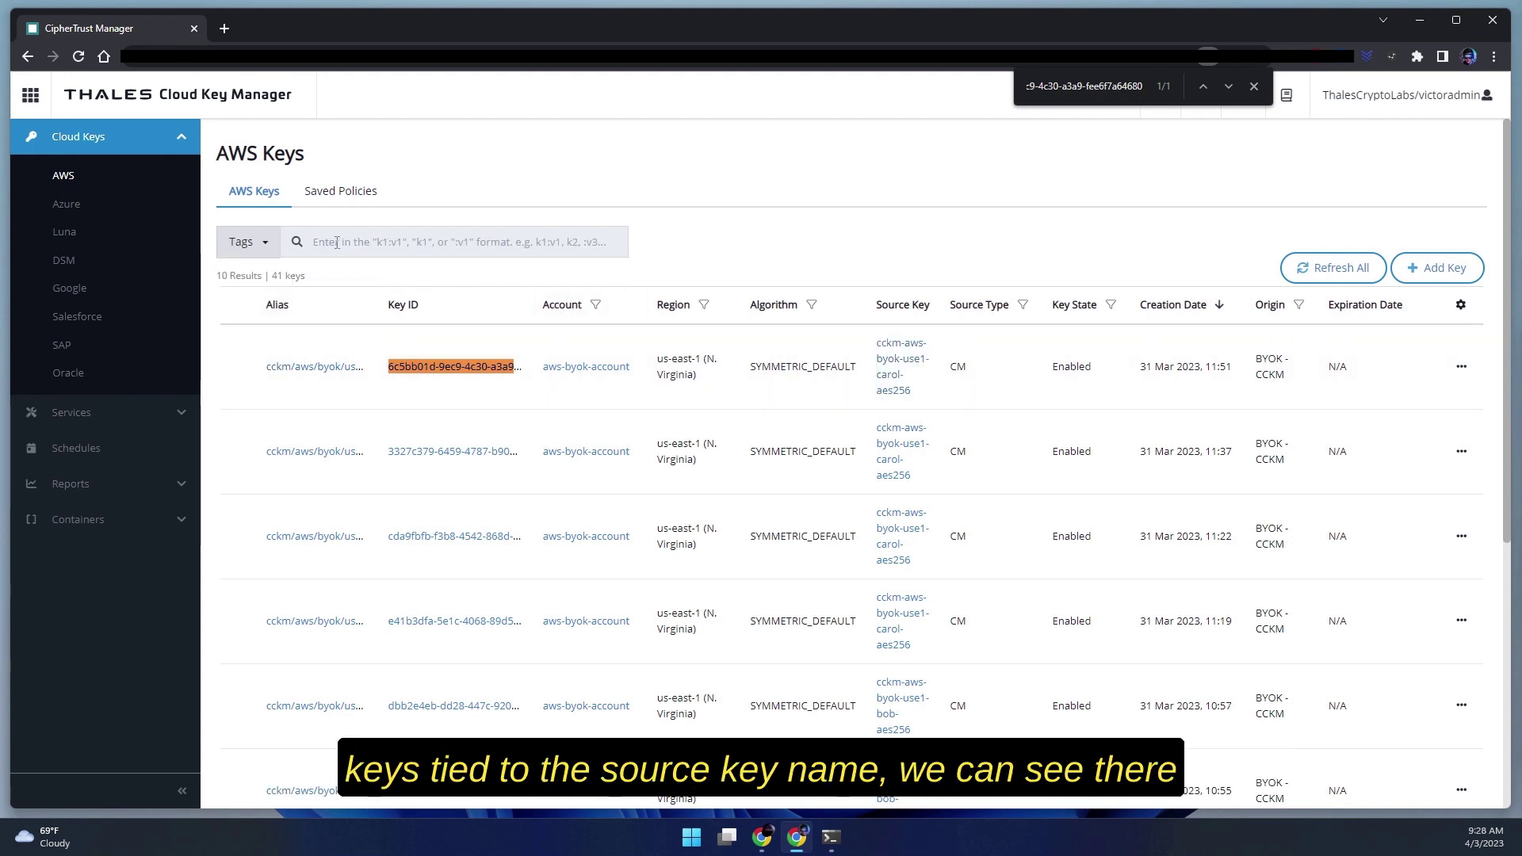
text(sourcekey:cckm-aws-byok-use1-carol-aes256)
key(Return)
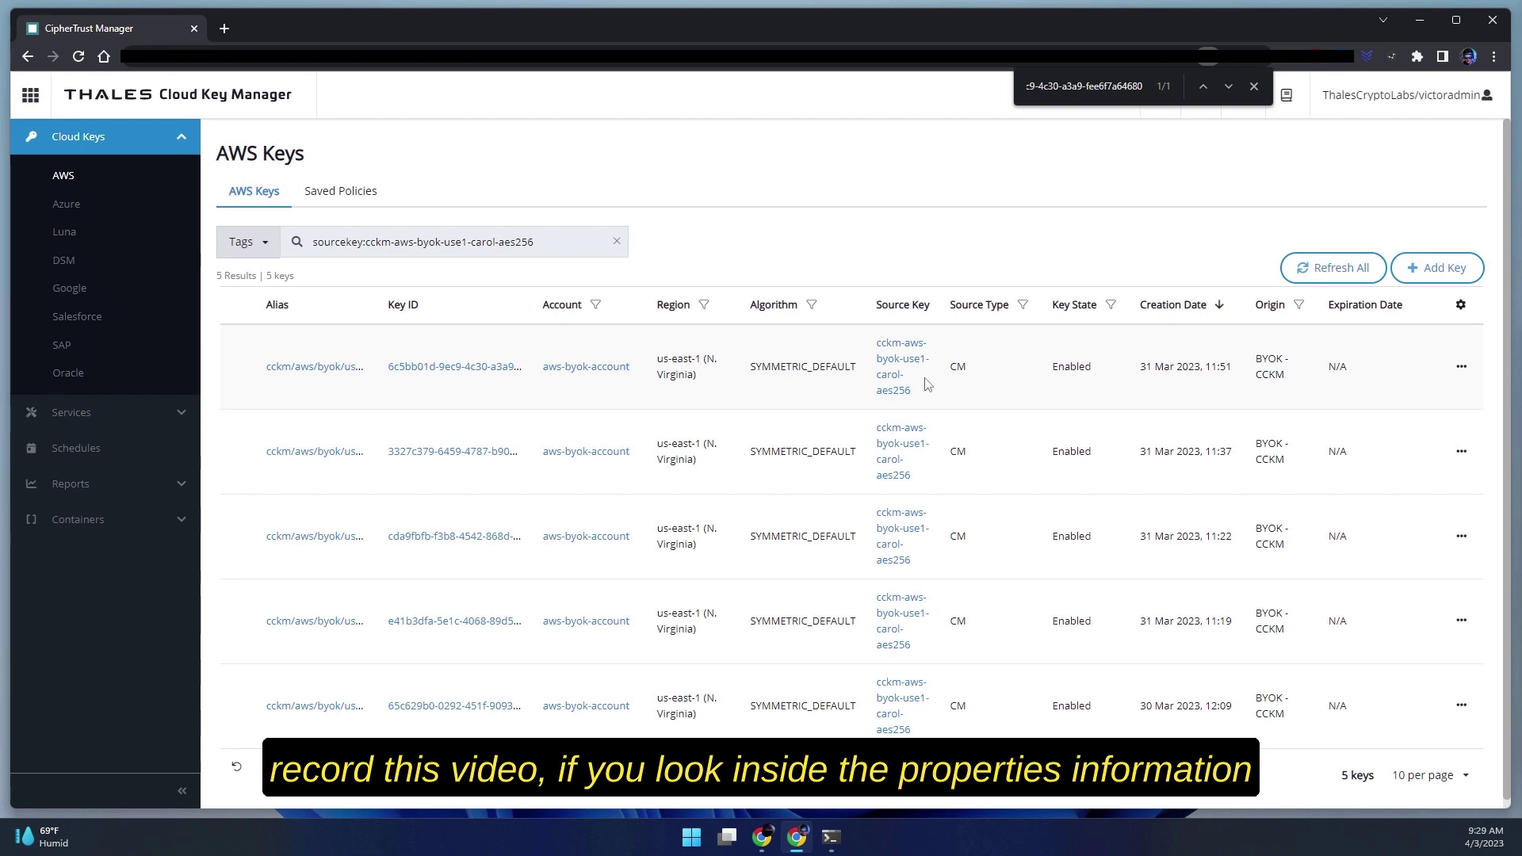
Step: View the details of the first key in the results and return to the AWS keys list
click(327, 367)
scroll(327, 371, down, 10)
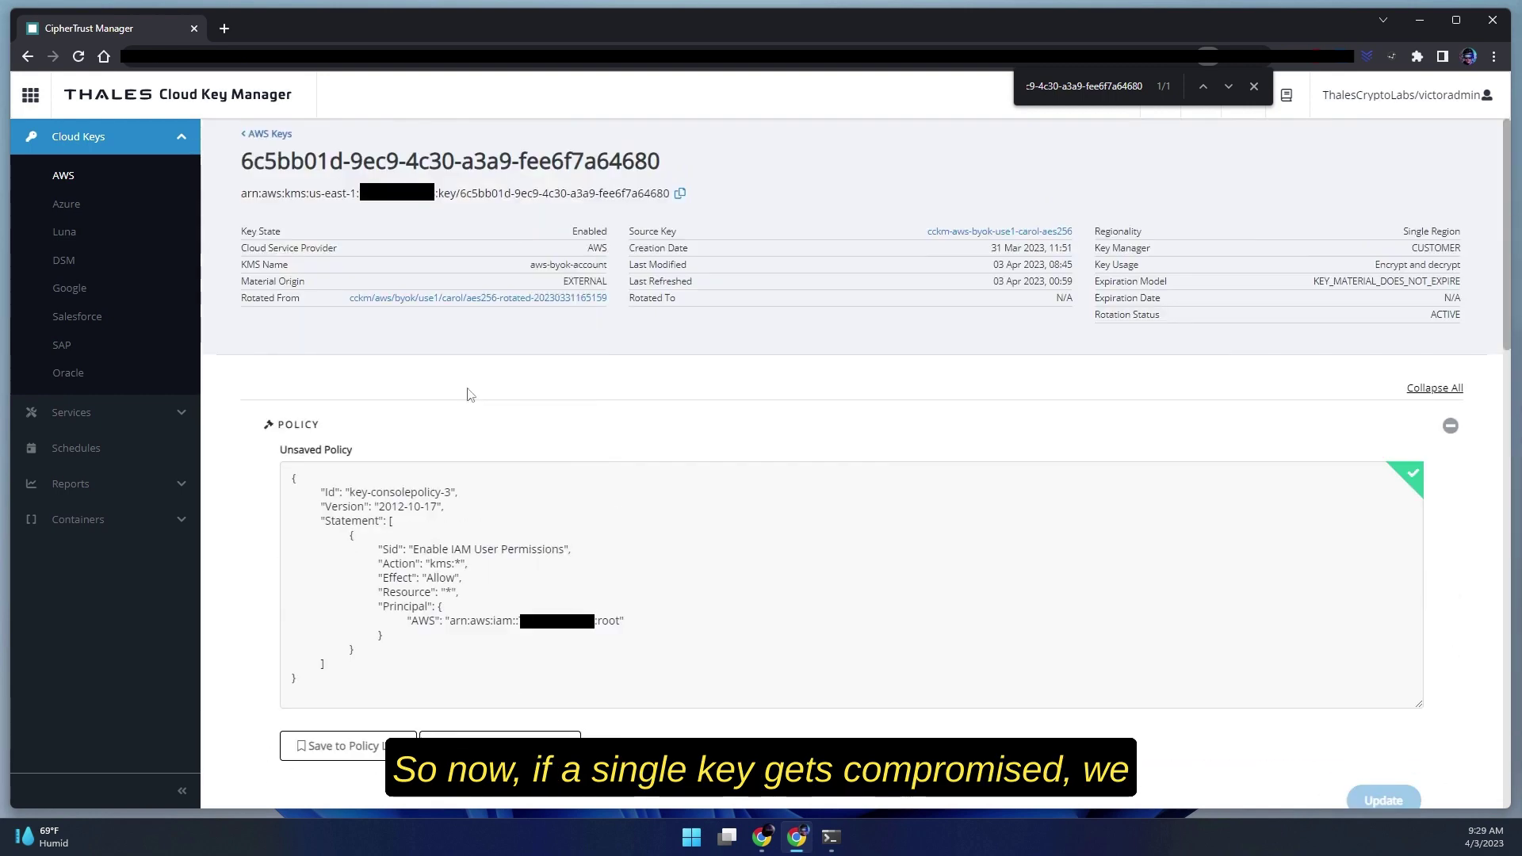
click(269, 135)
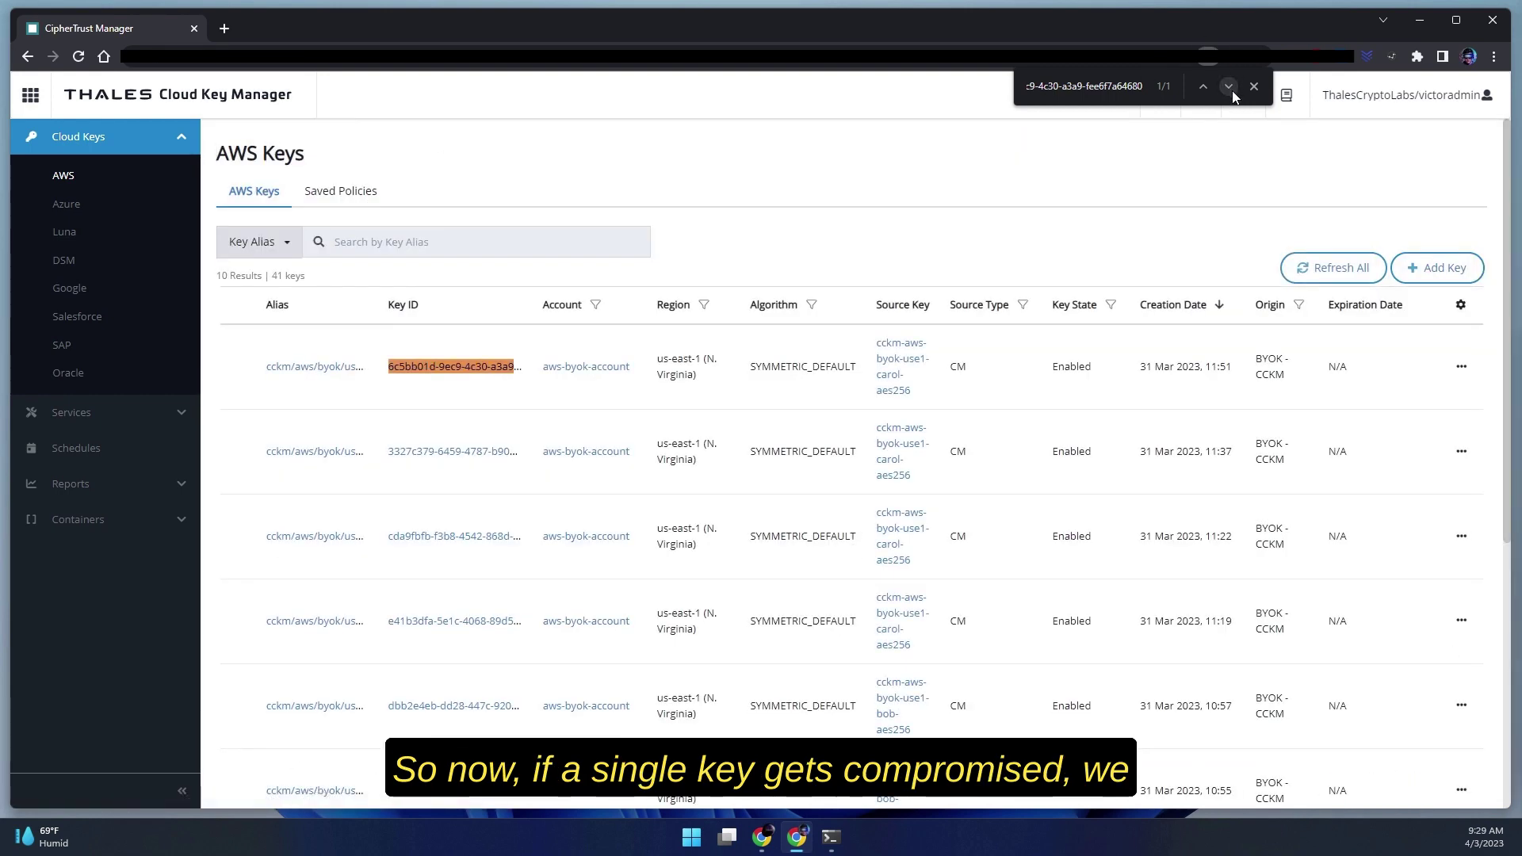
Step: Start rotating the AWS key matching the copied key ID, with Upload New Local Key as the material origin
click(1460, 367)
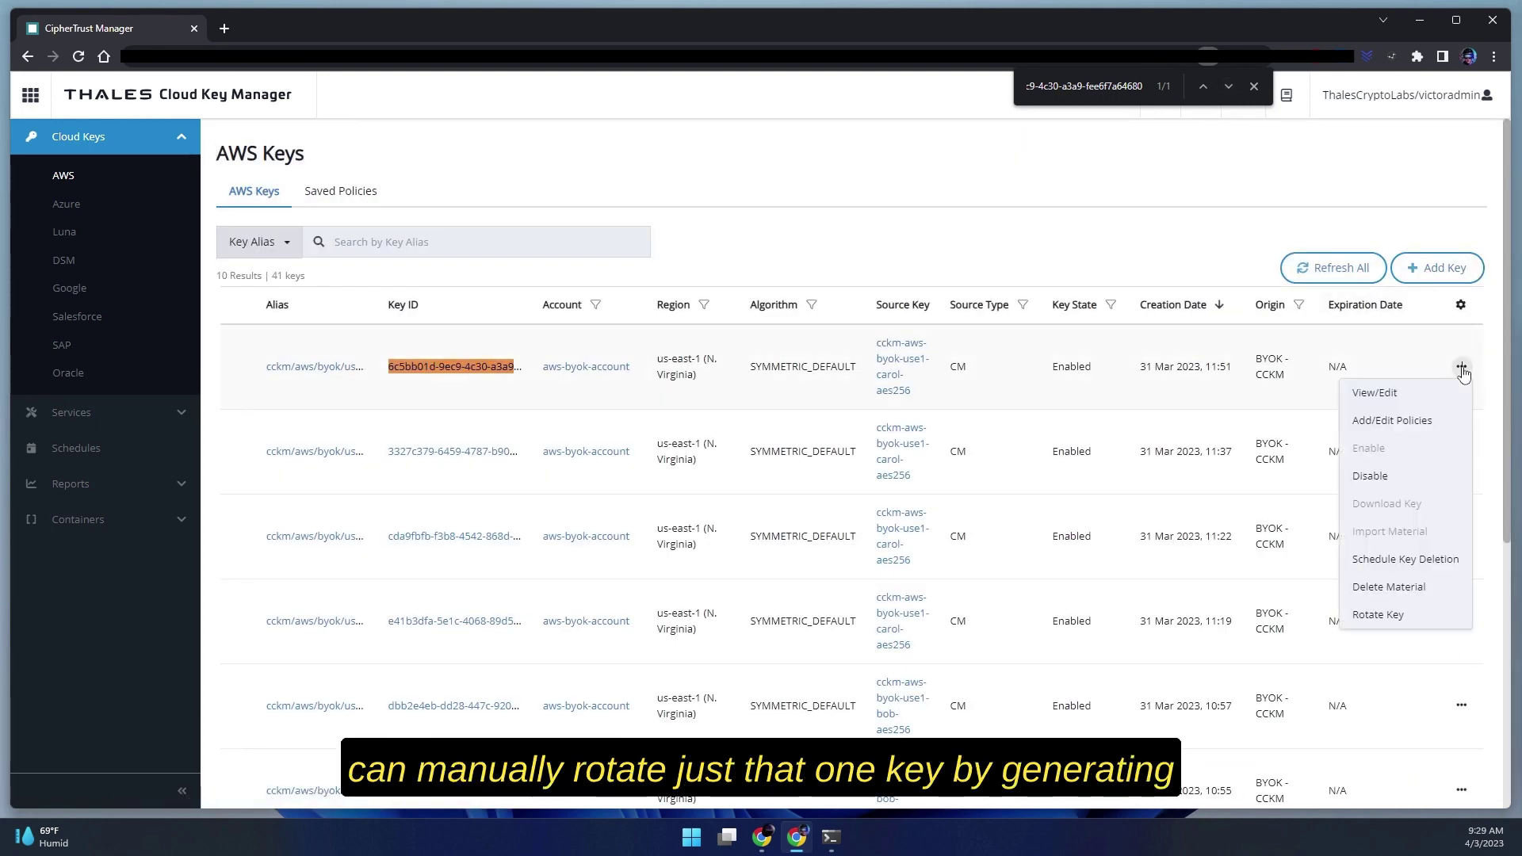
click(1410, 613)
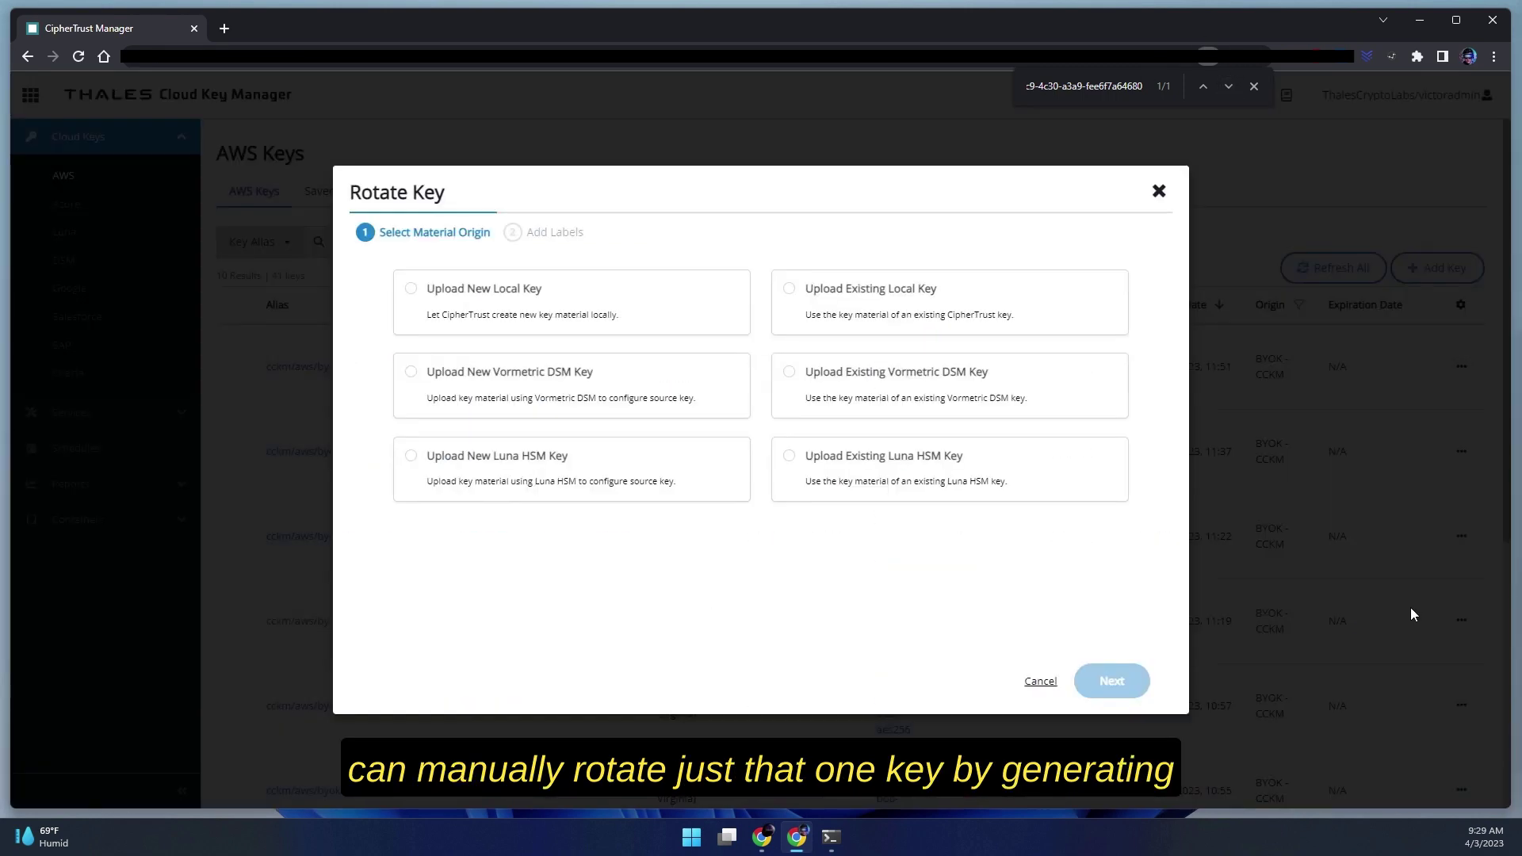
click(556, 311)
click(1098, 683)
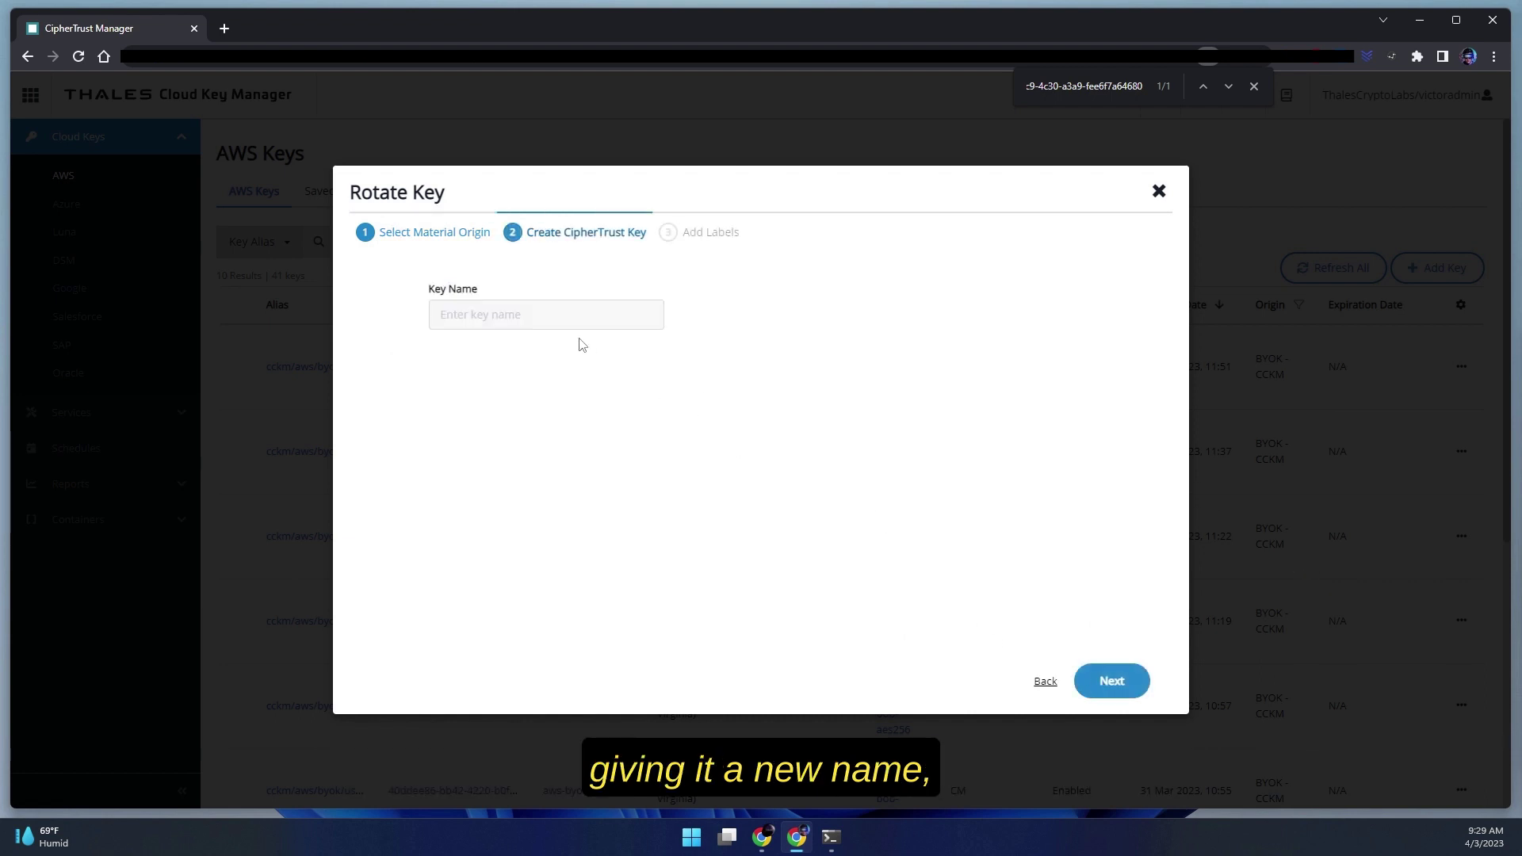
Step: Name the new key carol-new-aes256, disable encrypt permissions on the current key and save the rotation
click(542, 316)
text(carol-new-aes2)
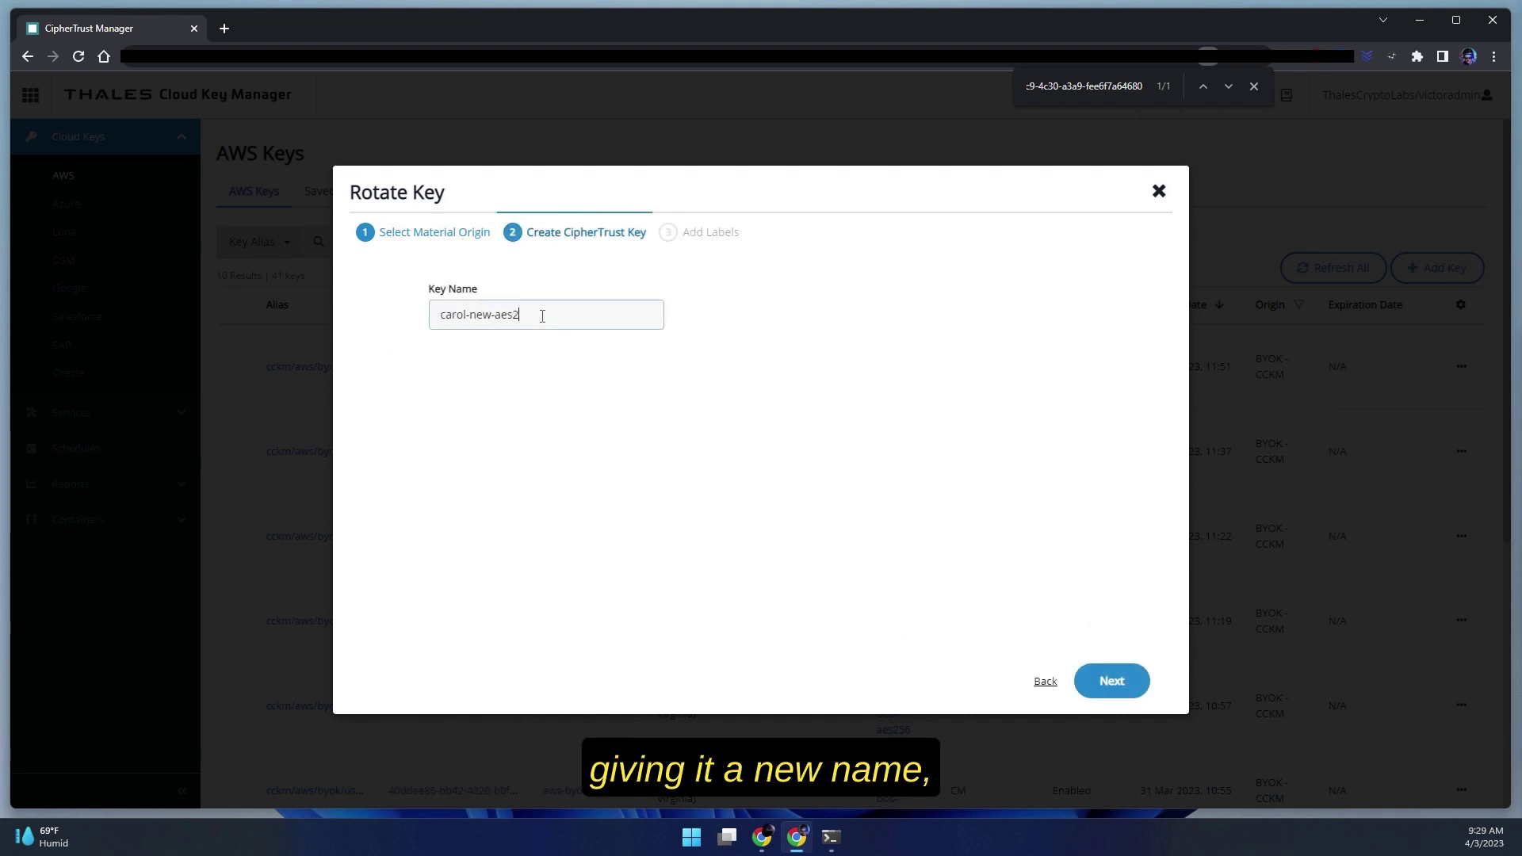
text(56)
click(1116, 683)
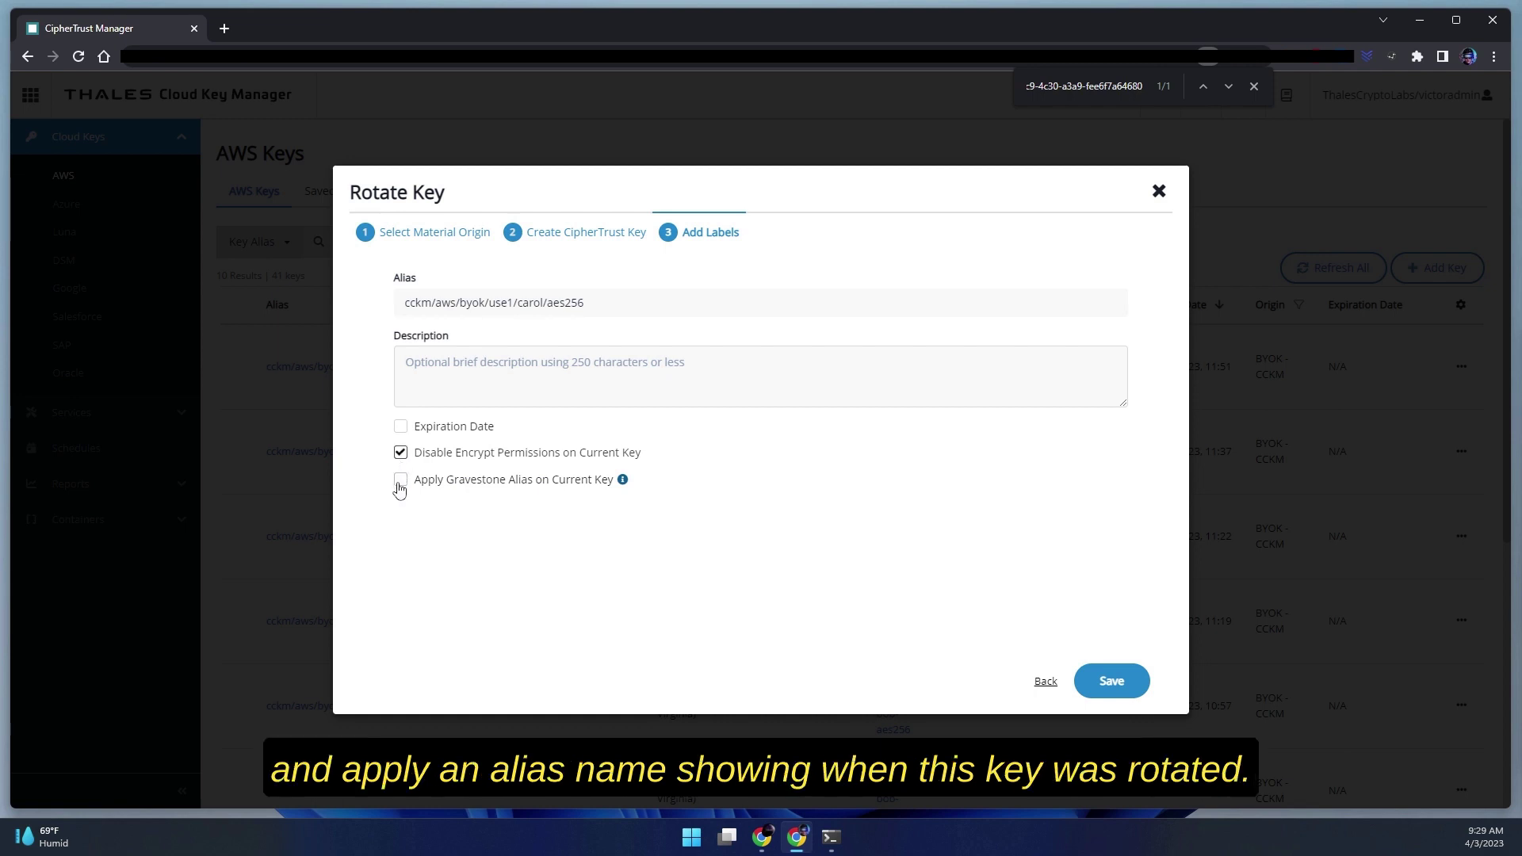
click(1111, 683)
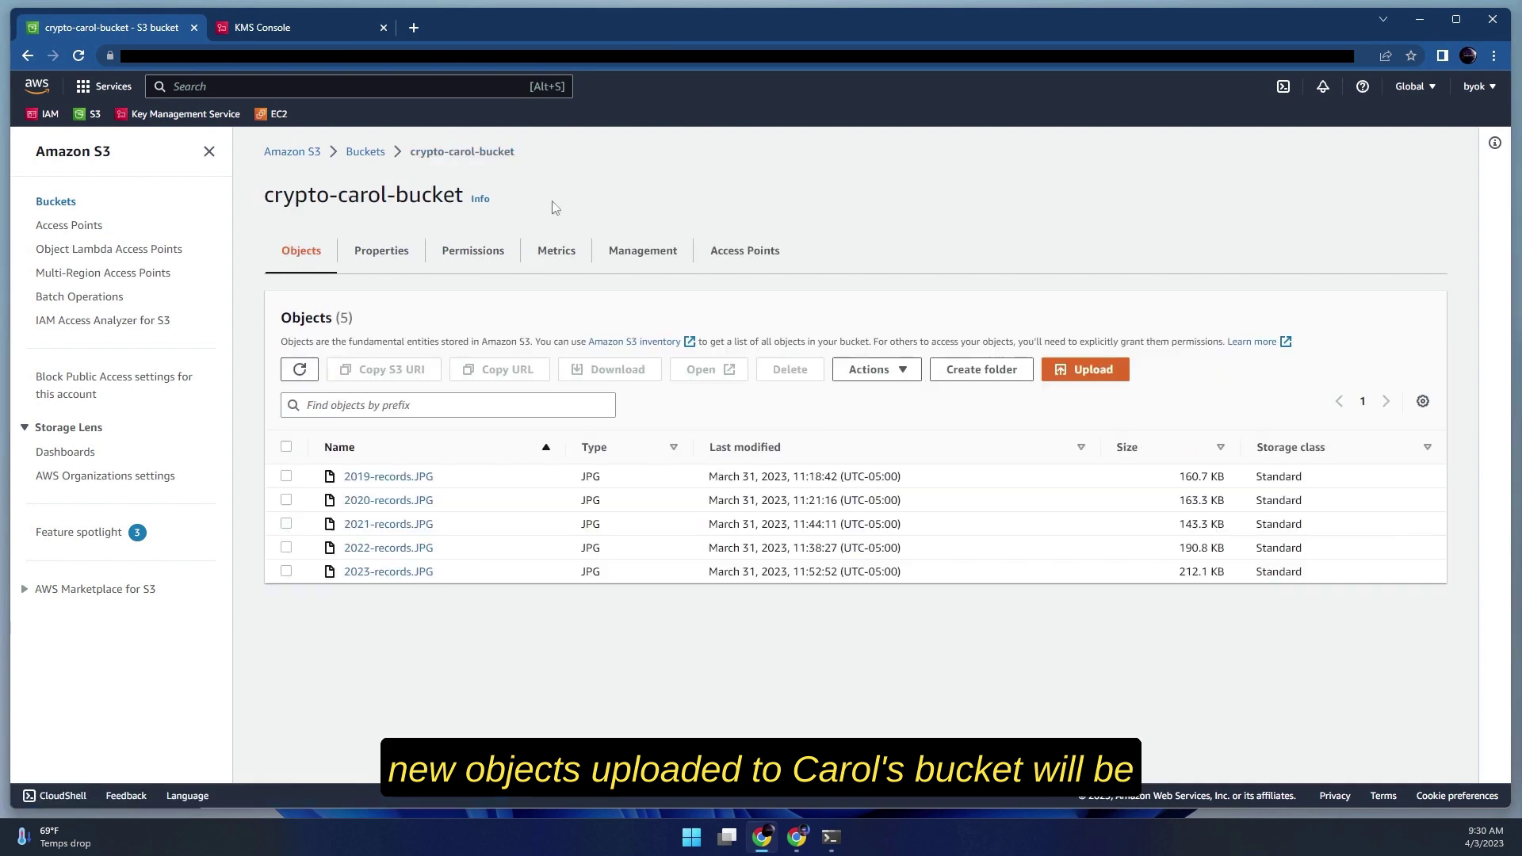
Step: Upload newObject.jpg to crypto-carol-bucket and open the uploaded object's server-side encryption settings
drag(554, 208, 682, 626)
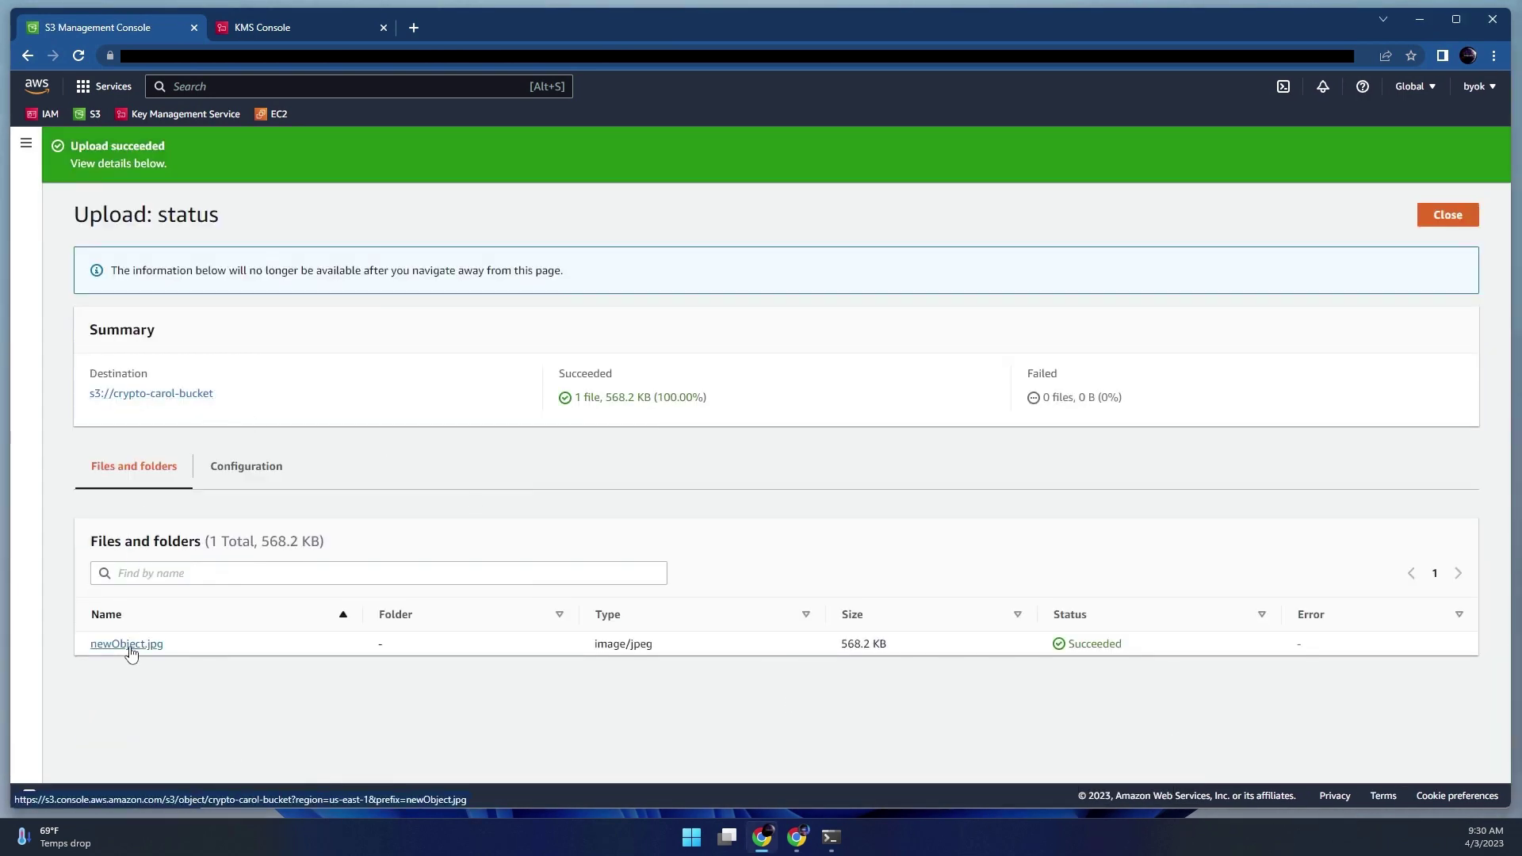
click(129, 646)
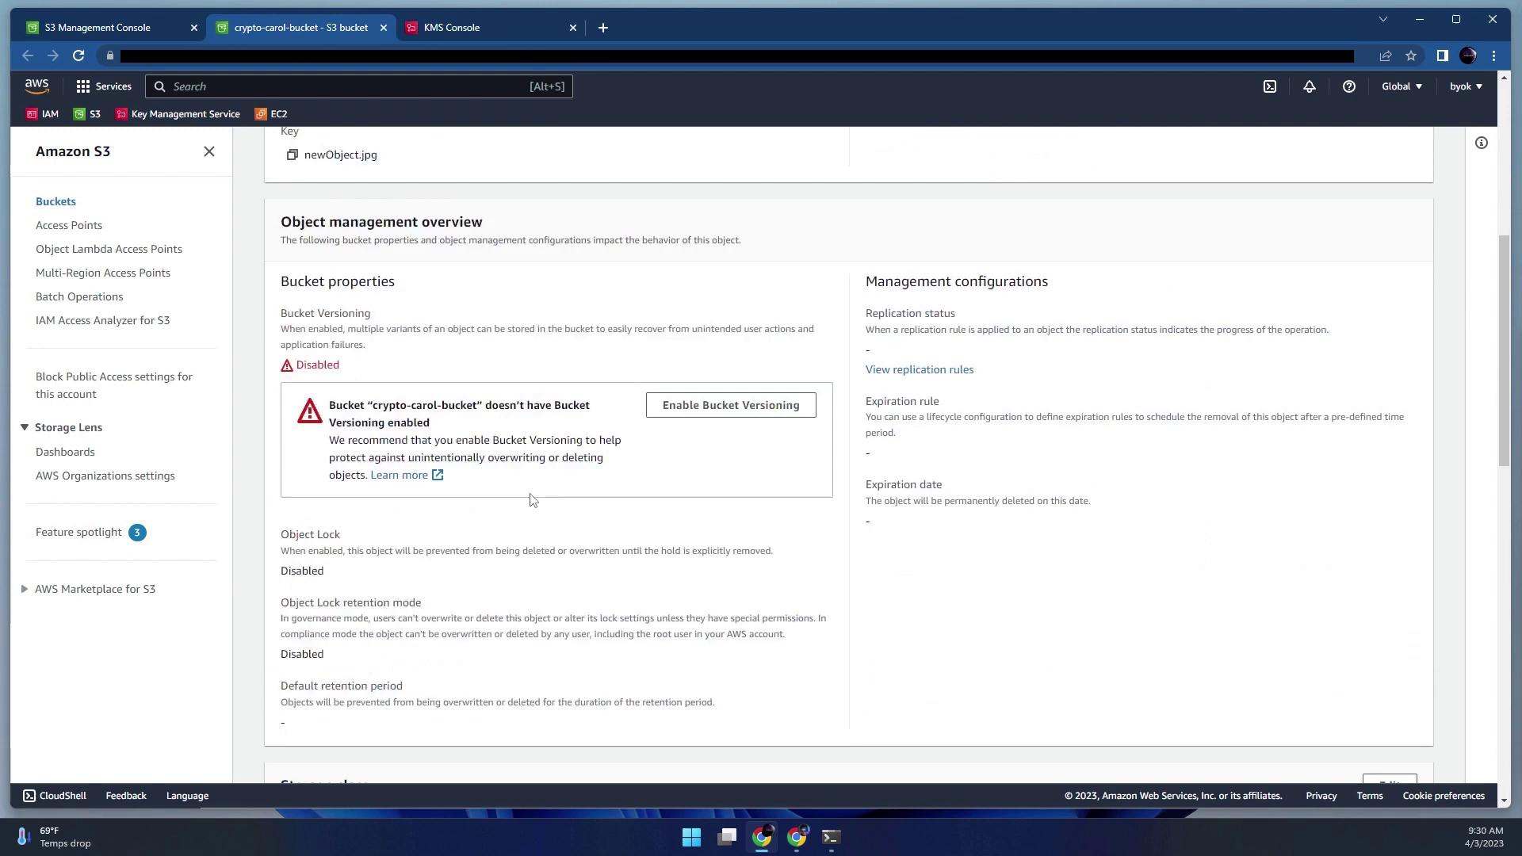
scroll(766, 496, down, 5)
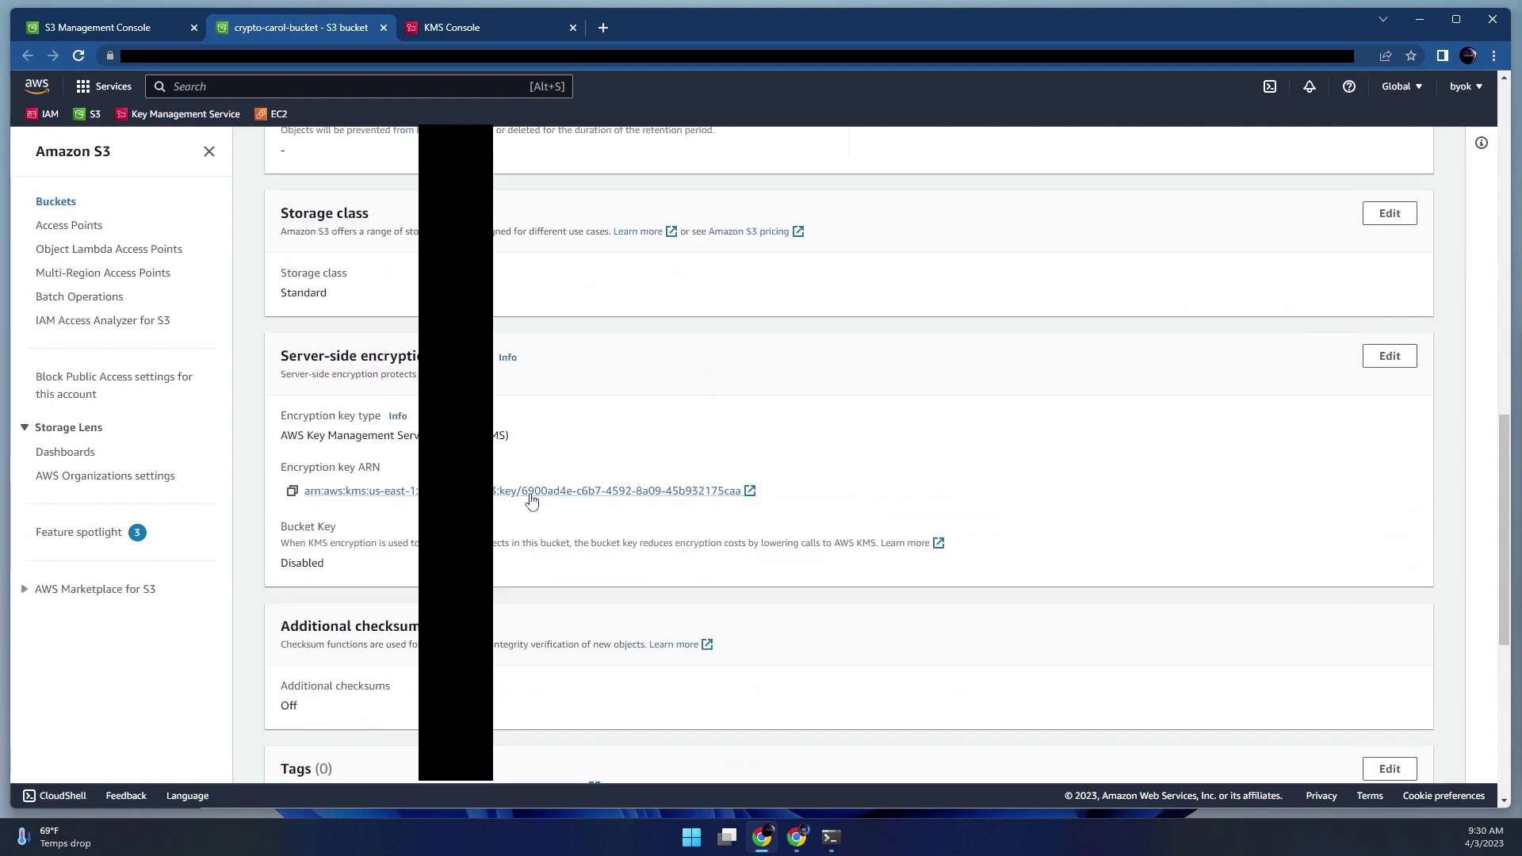
Step: Copy the new object's encryption key ID, find it in Cloud Key Manager's AWS keys and highlight its source key
drag(768, 489, 517, 492)
key(ctrl+c)
key(alt+Tab)
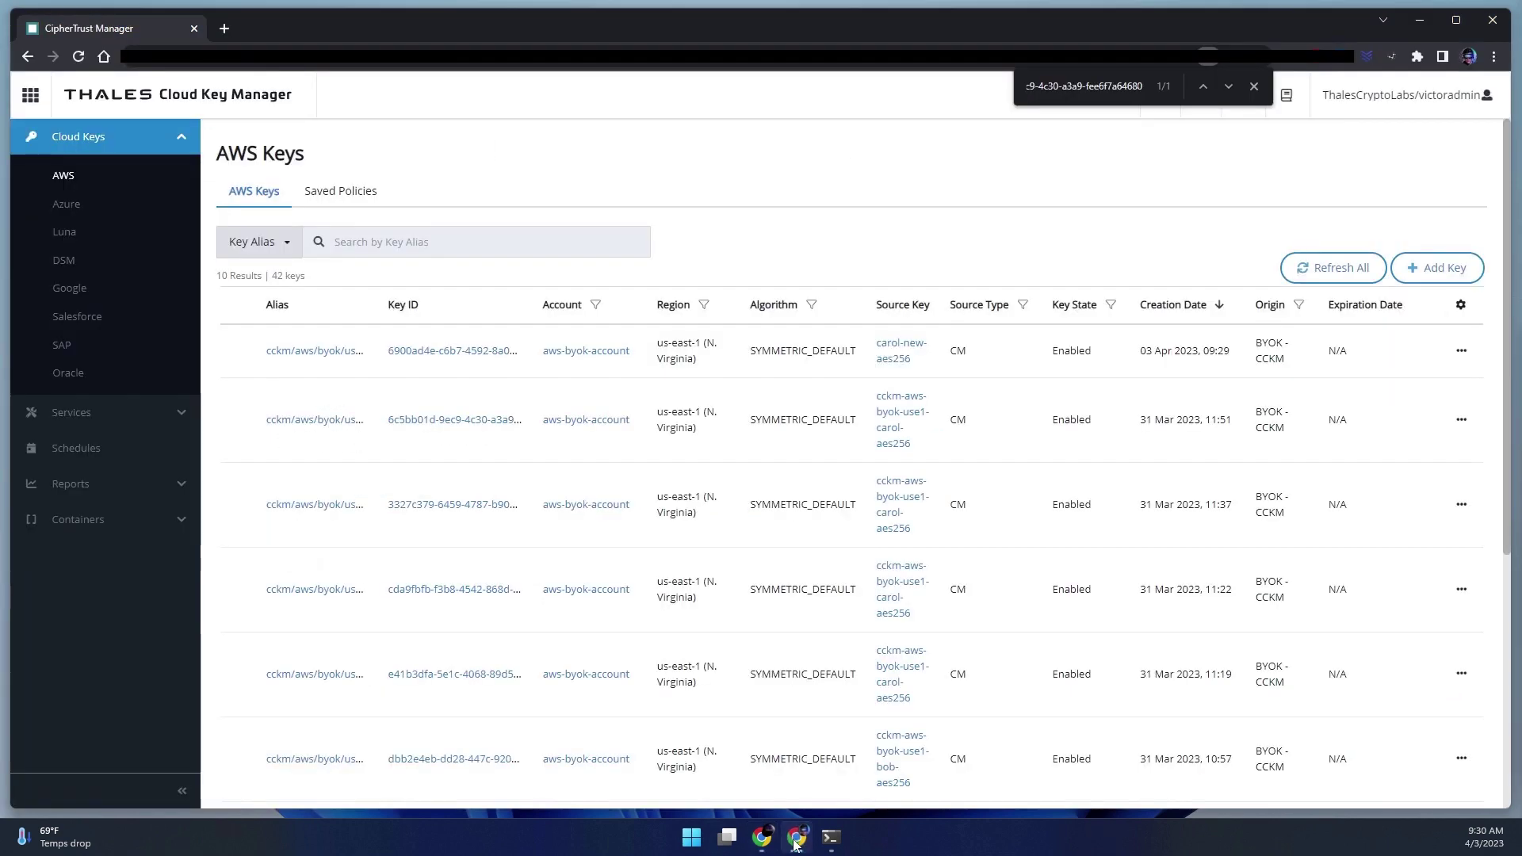
key(ctrl+f)
key(ctrl+v)
drag(874, 341, 913, 361)
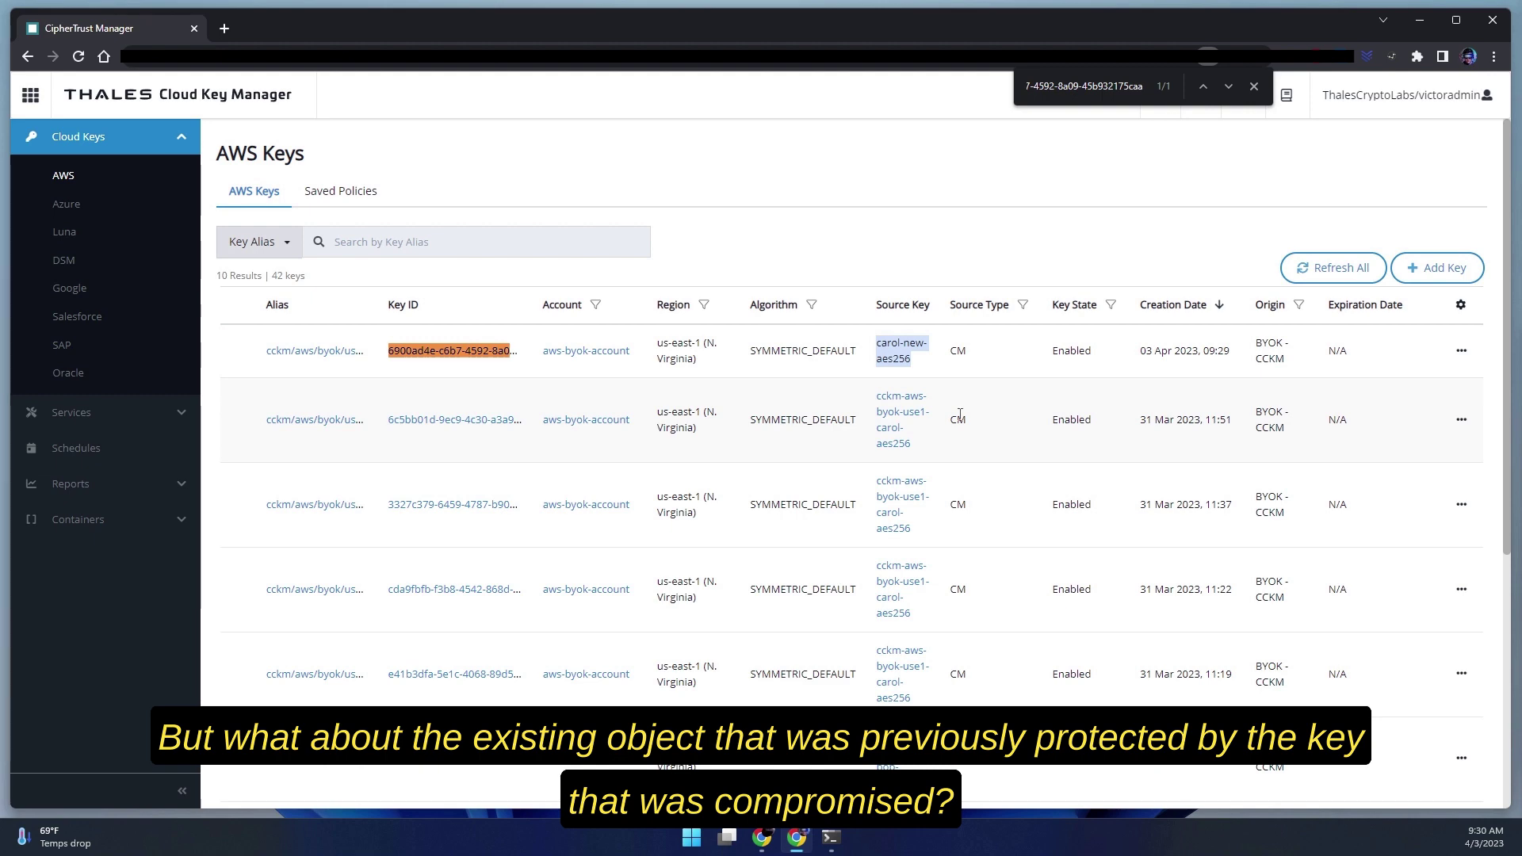
Step: Copy the full encryption key ARN of newObject.jpg, paste it into the terminal and run the command
key(alt+Tab)
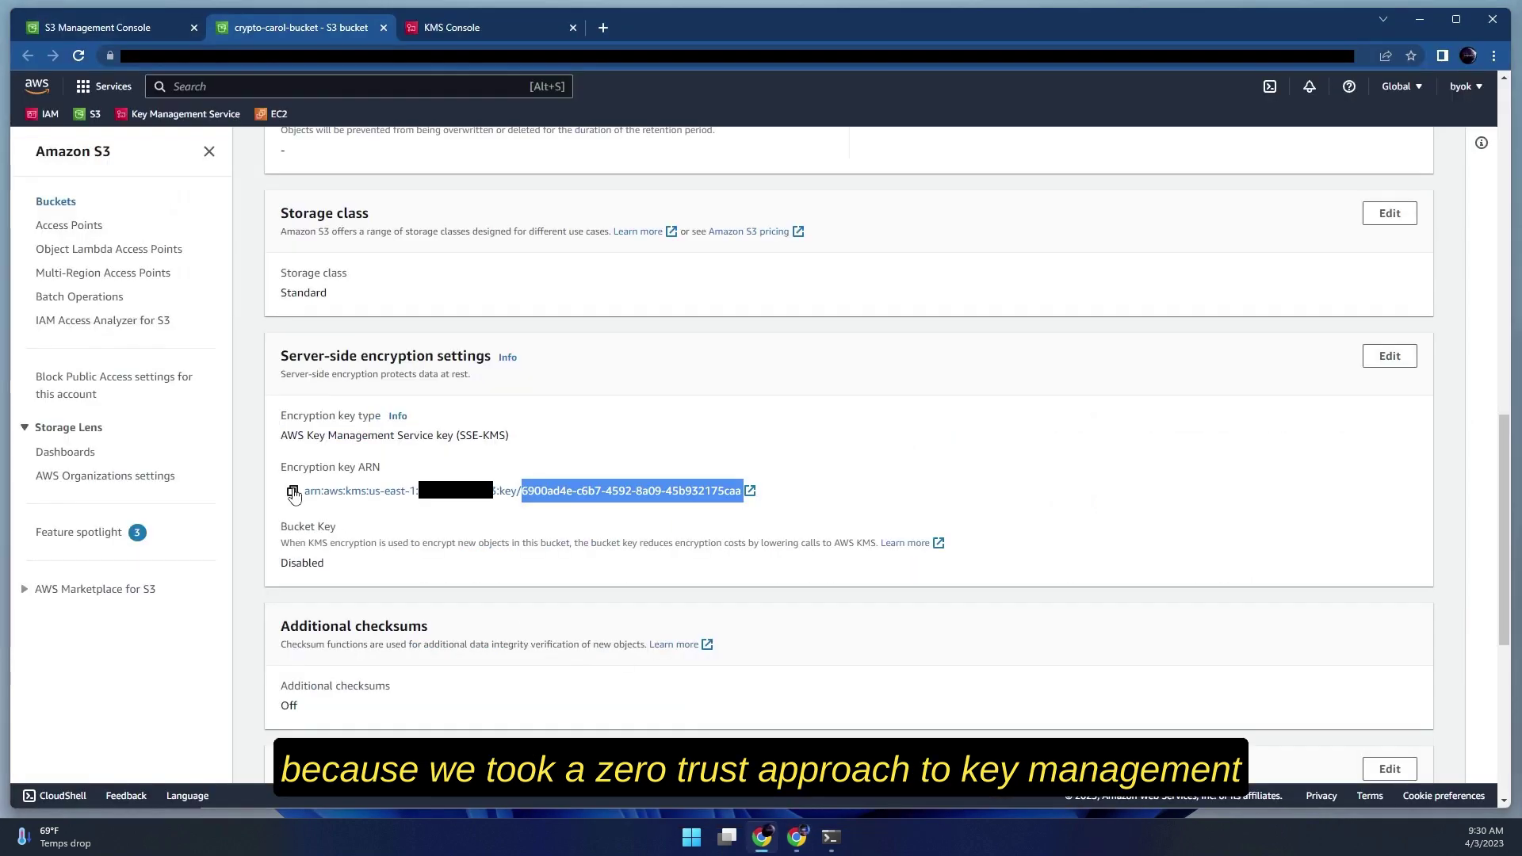
click(294, 493)
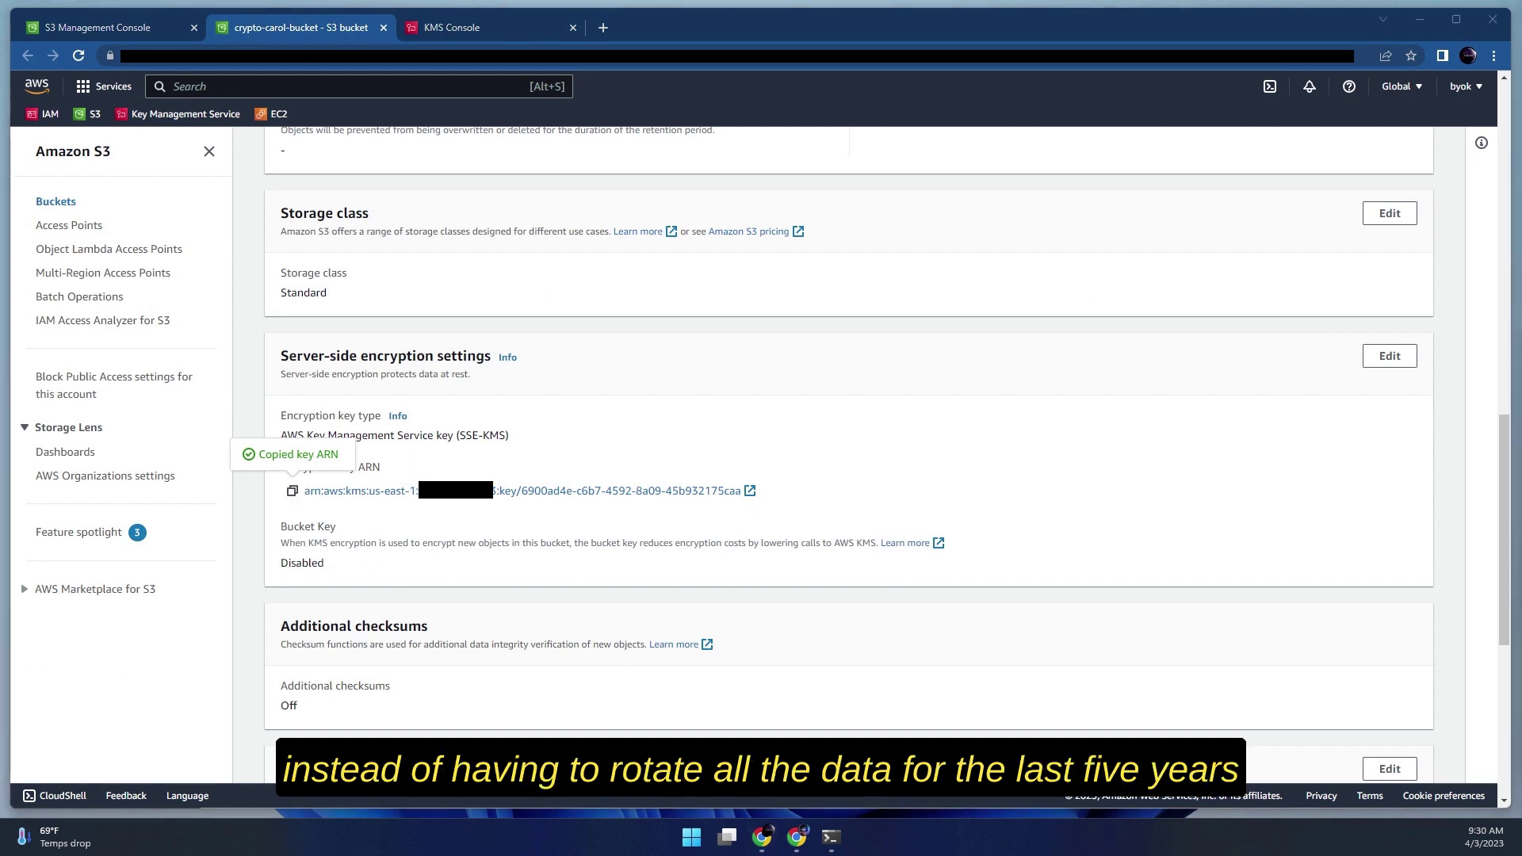
click(830, 837)
key(ctrl+v)
key(Return)
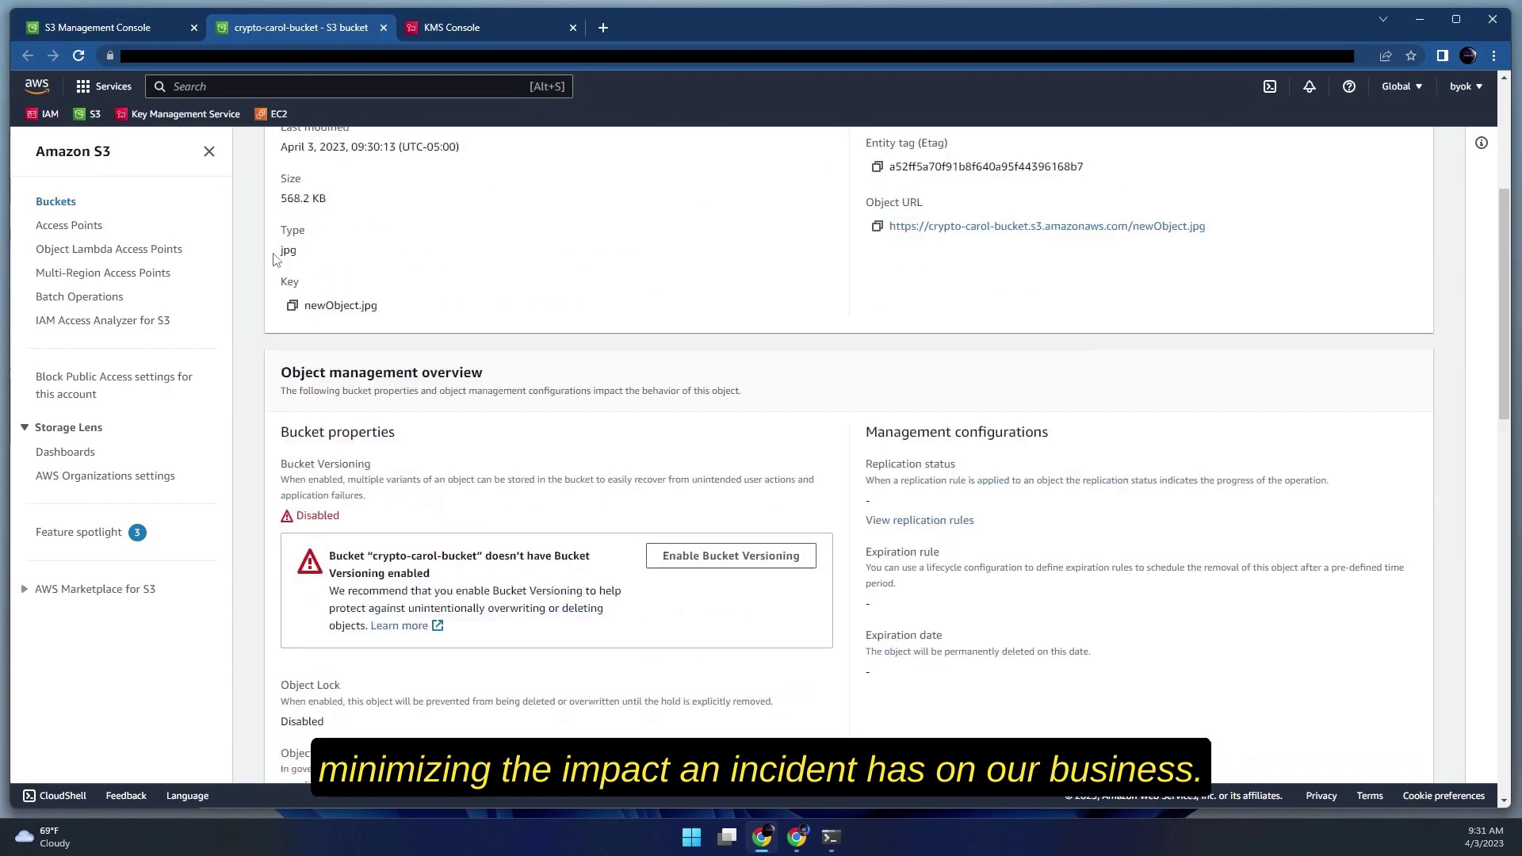
Step: Open the existing object 2023-records.JPG in crypto-carol-bucket and search its details for the copied encryption key ARN
scroll(452, 160, up, 4)
click(451, 157)
click(406, 567)
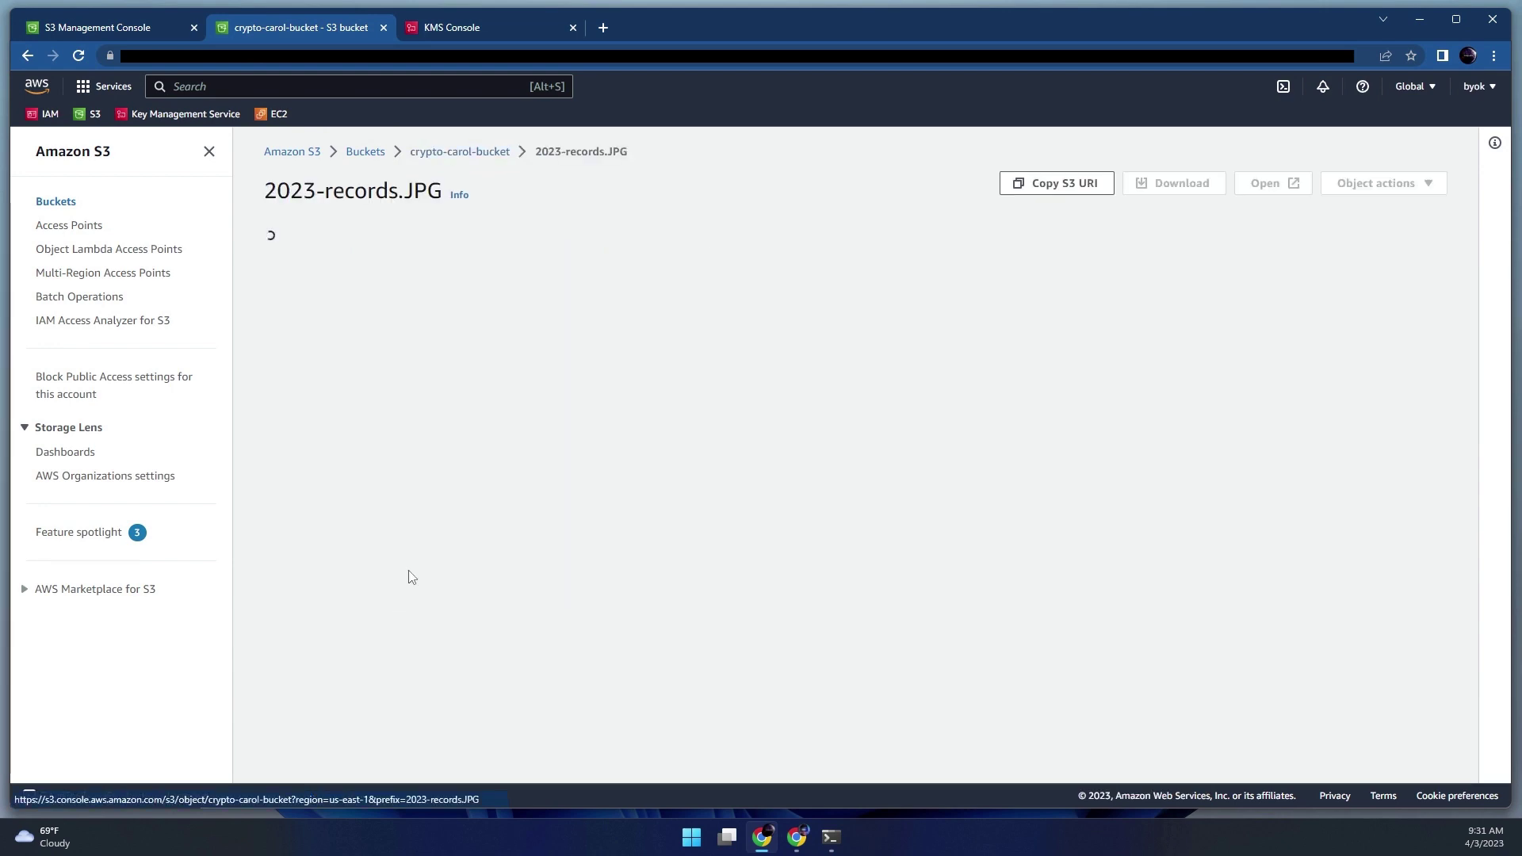
key(ctrl+f)
key(ctrl+v)
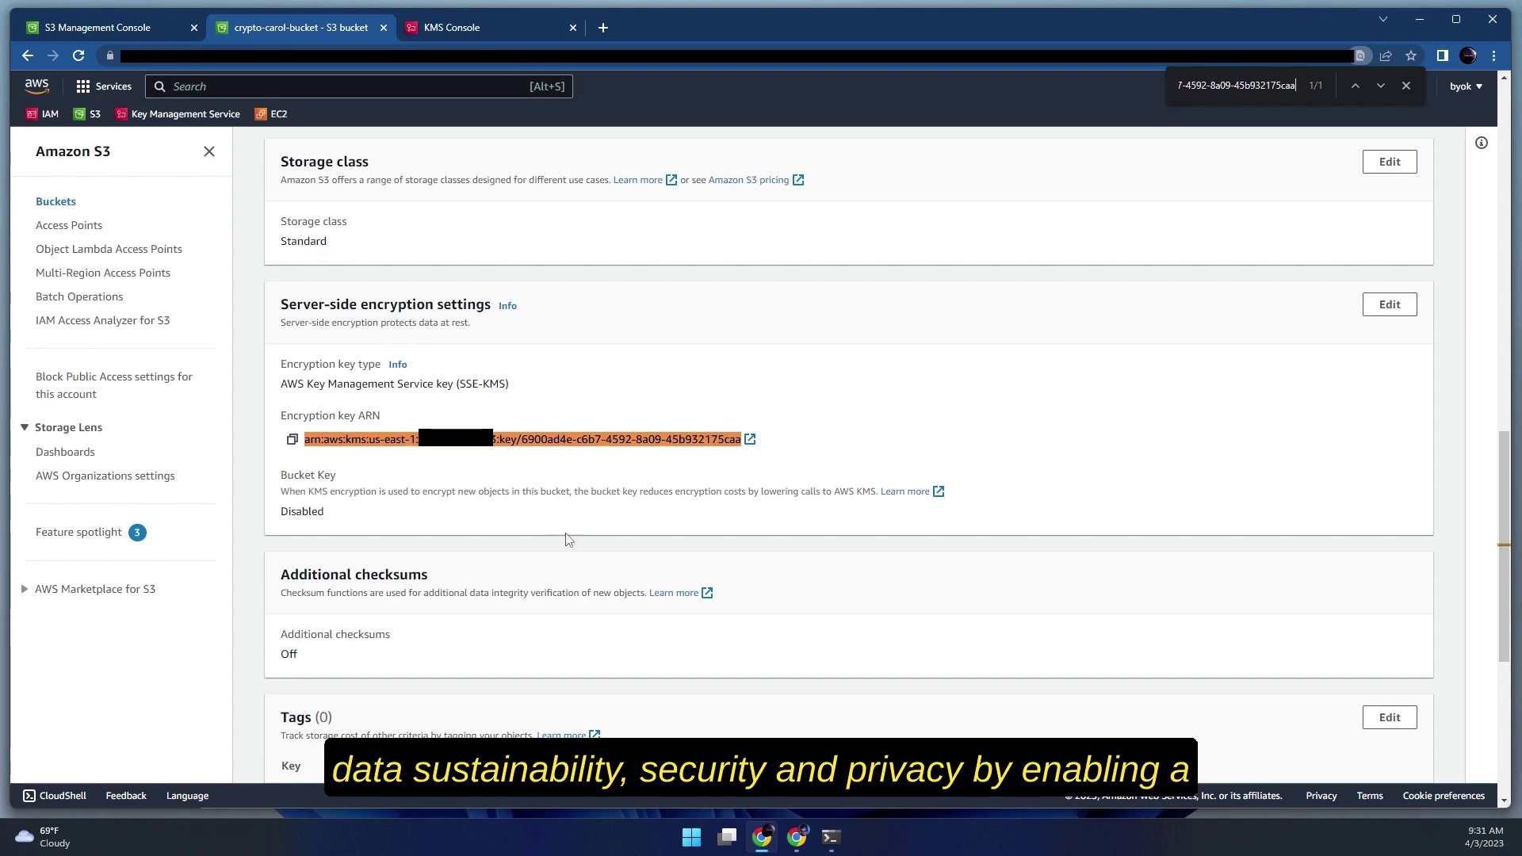
Step: Switch to Cloud Key Manager and delete the key material of the AWS key whose source key is carol-new-aes256
click(805, 843)
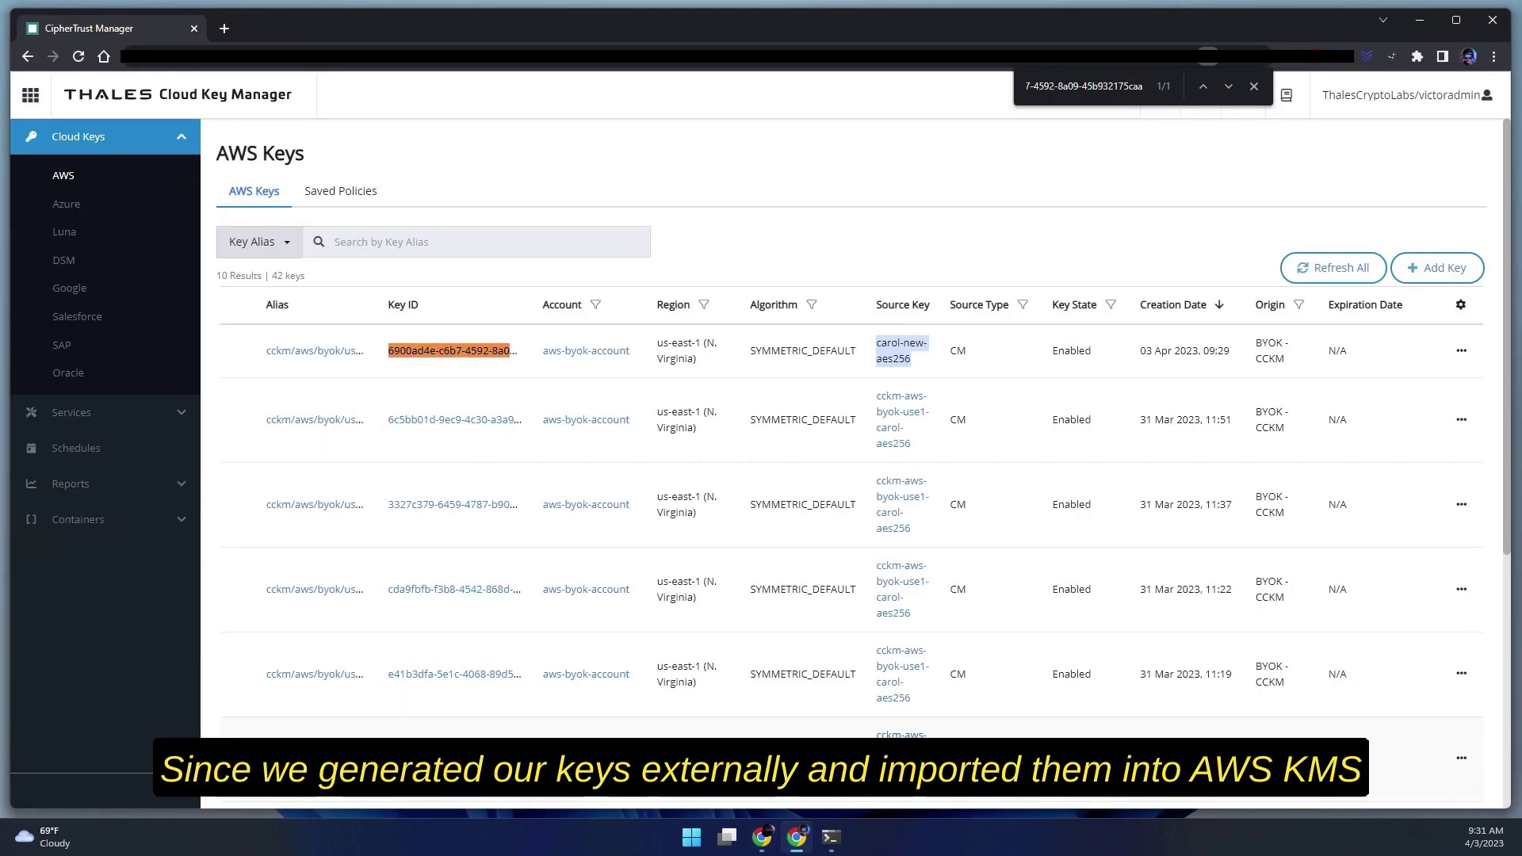
click(1463, 351)
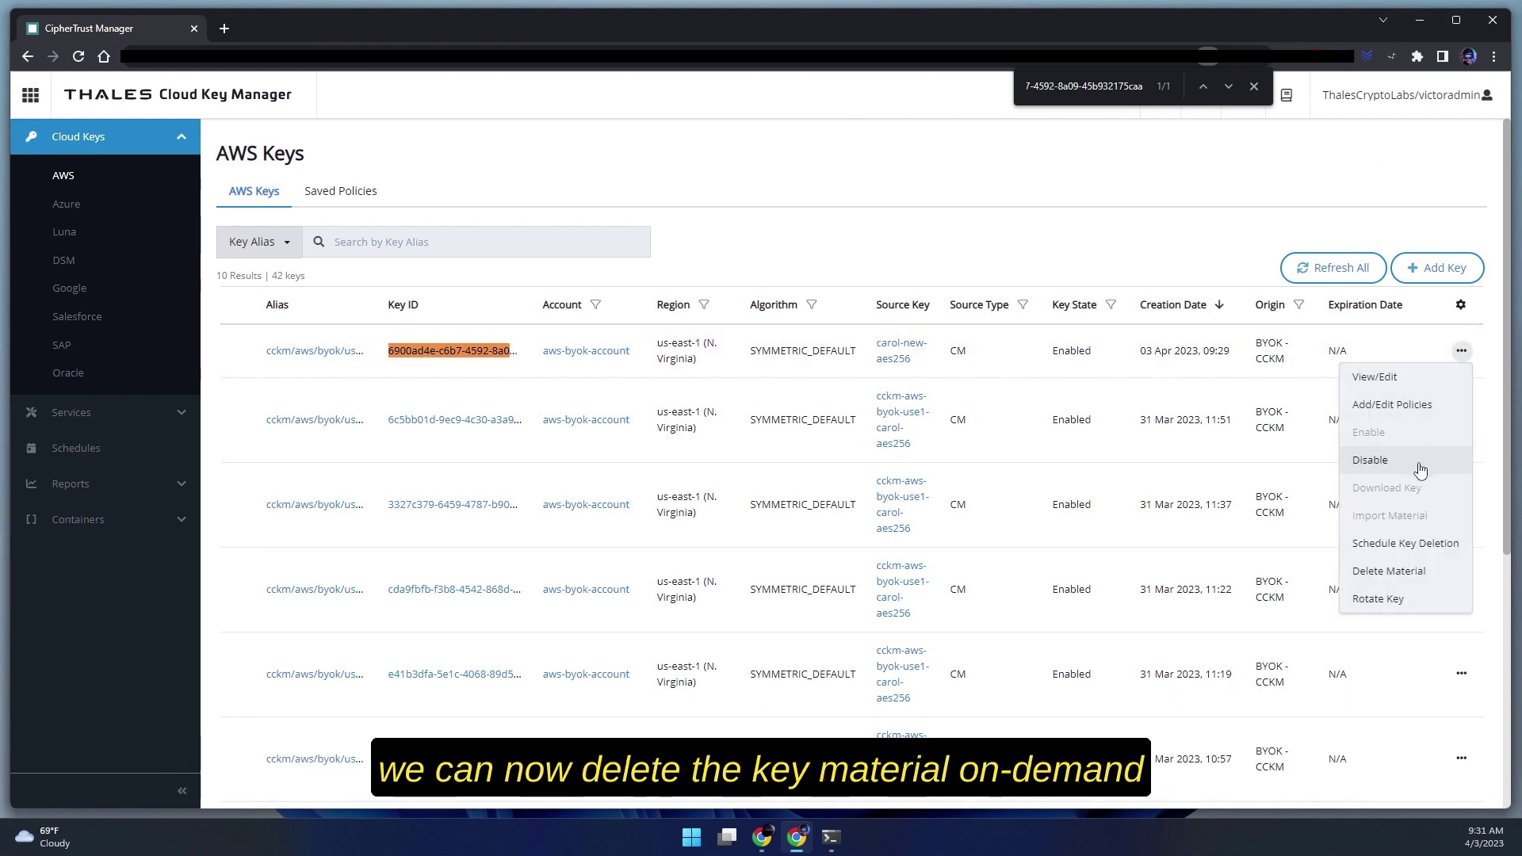
click(1422, 572)
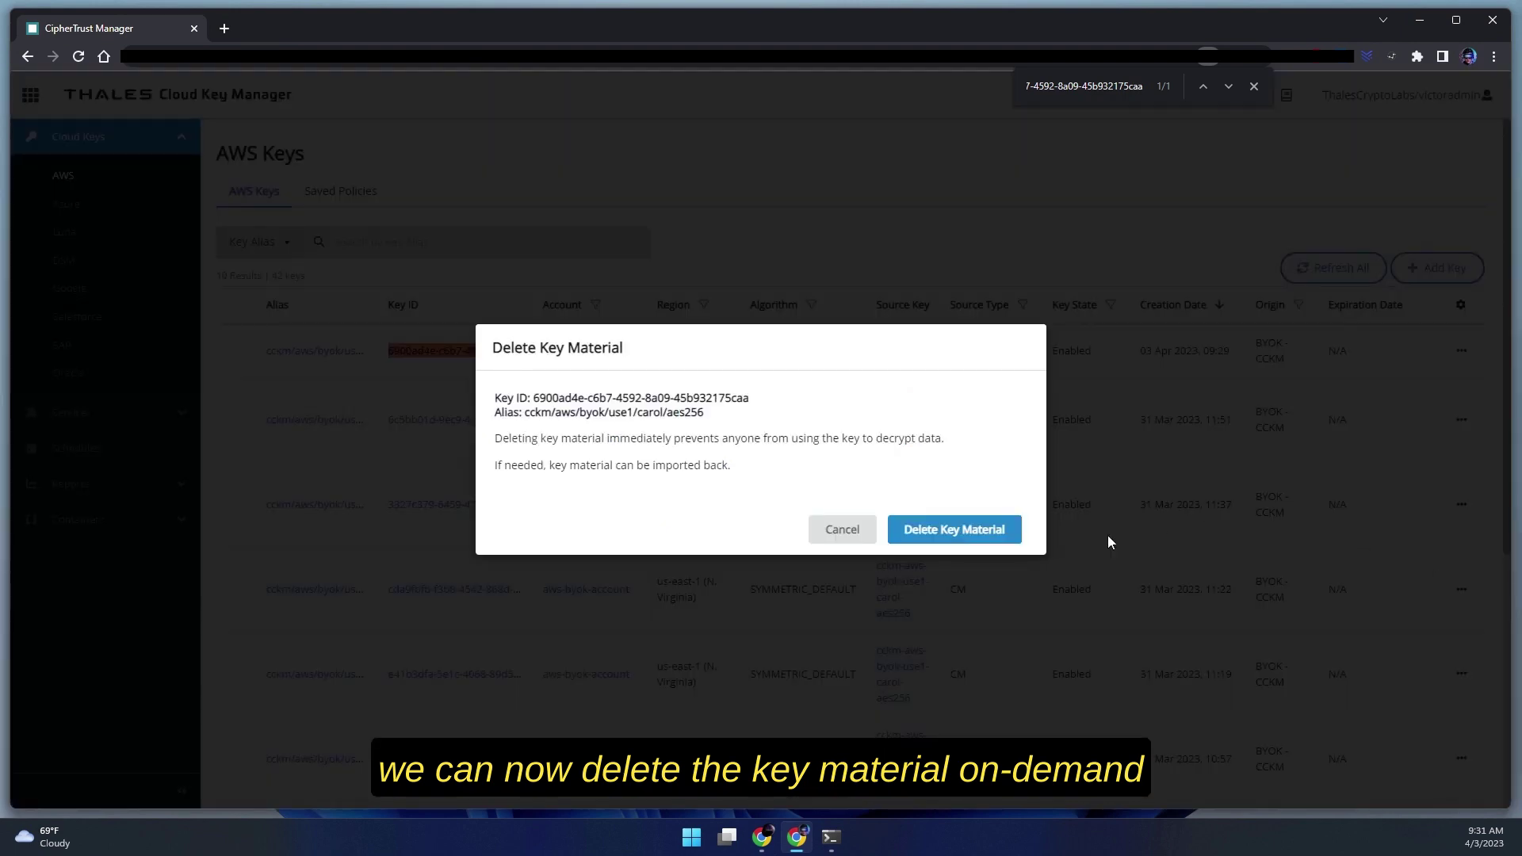
click(953, 535)
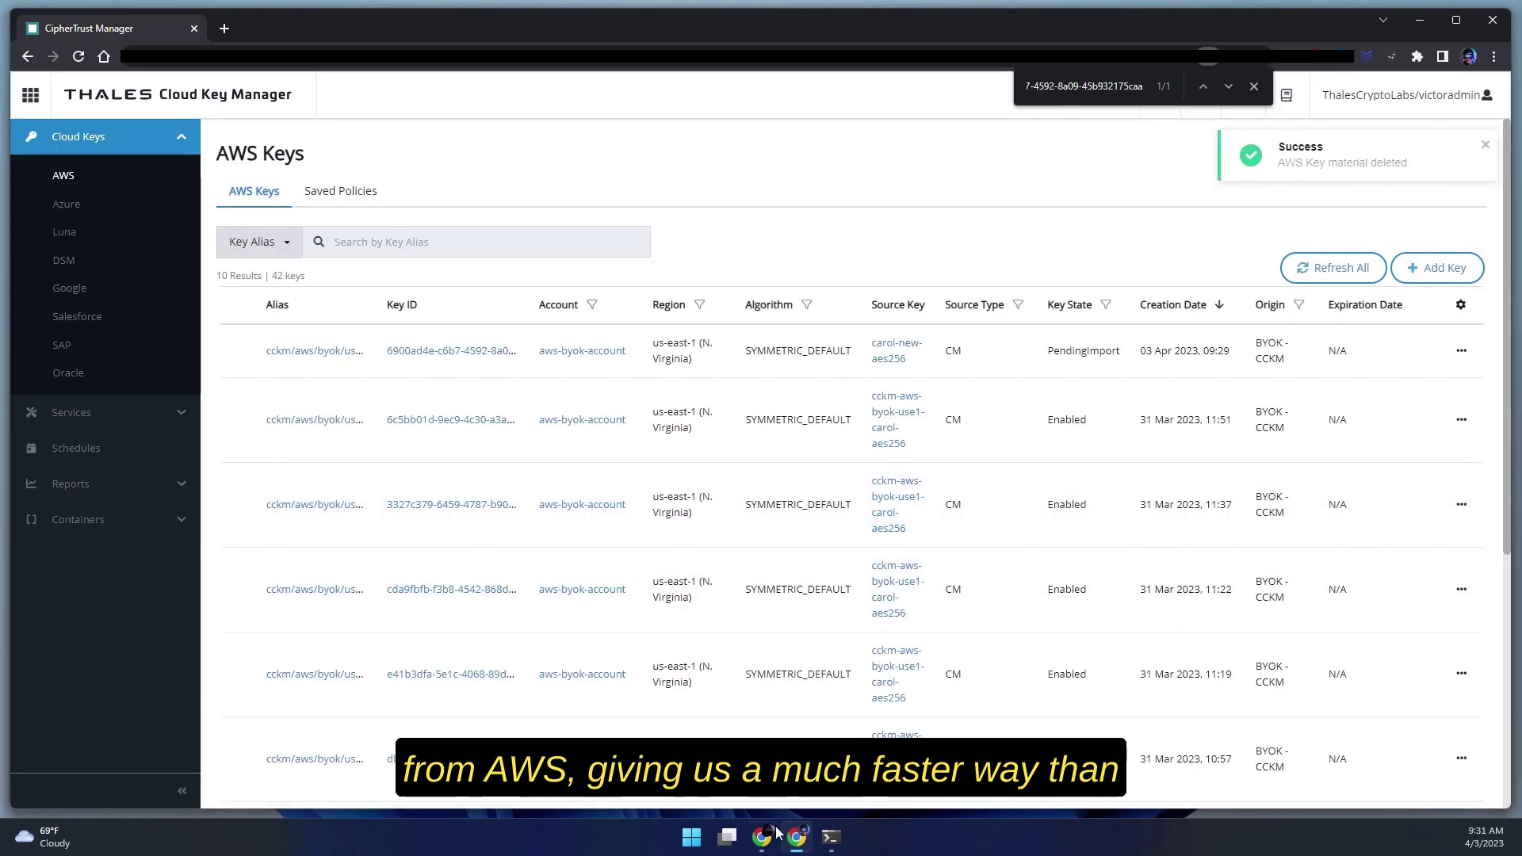
Step: Return to the S3 console and open the file newObject.jpg from crypto-carol-bucket to test access to it
click(762, 836)
scroll(713, 714, up, 5)
click(432, 153)
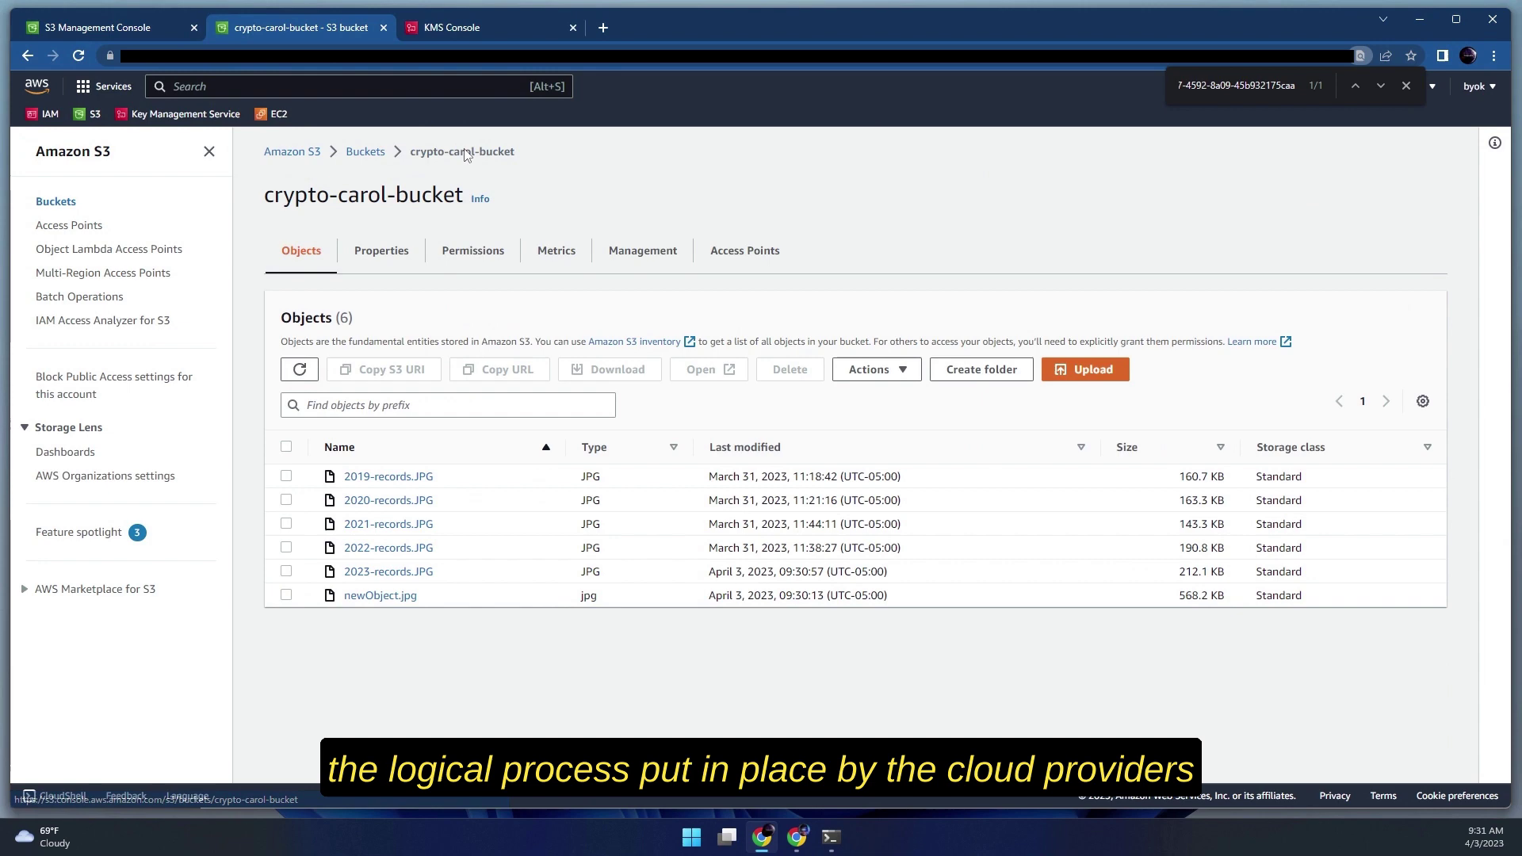
click(396, 600)
click(1244, 187)
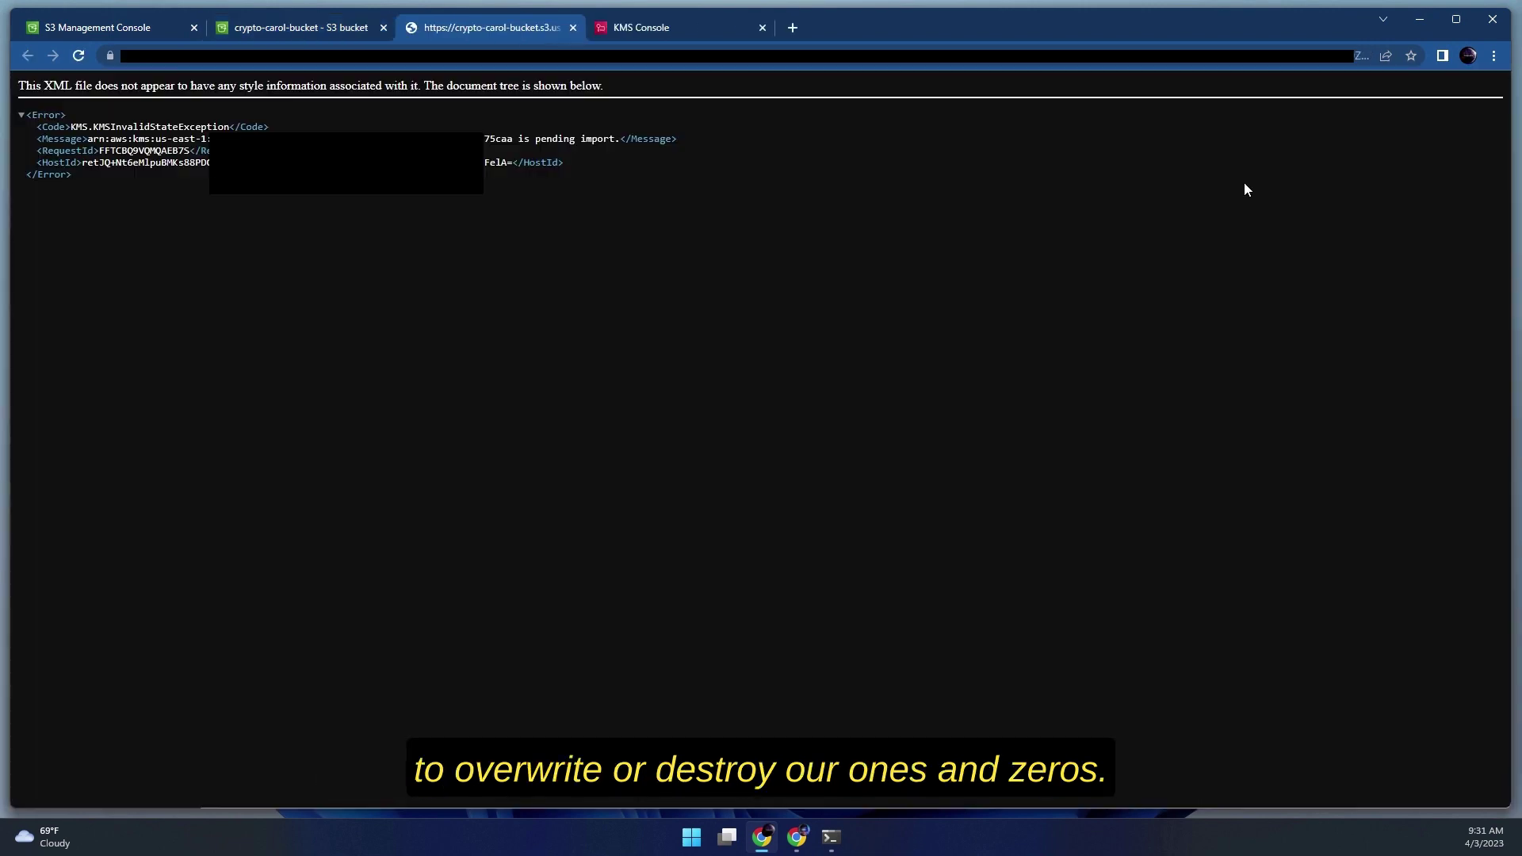
Step: Enlarge the error response page and highlight the text of its Message element
key(ctrl+plus)
key(ctrl+plus)
key(ctrl+plus)
key(ctrl+plus)
drag(154, 191, 1070, 190)
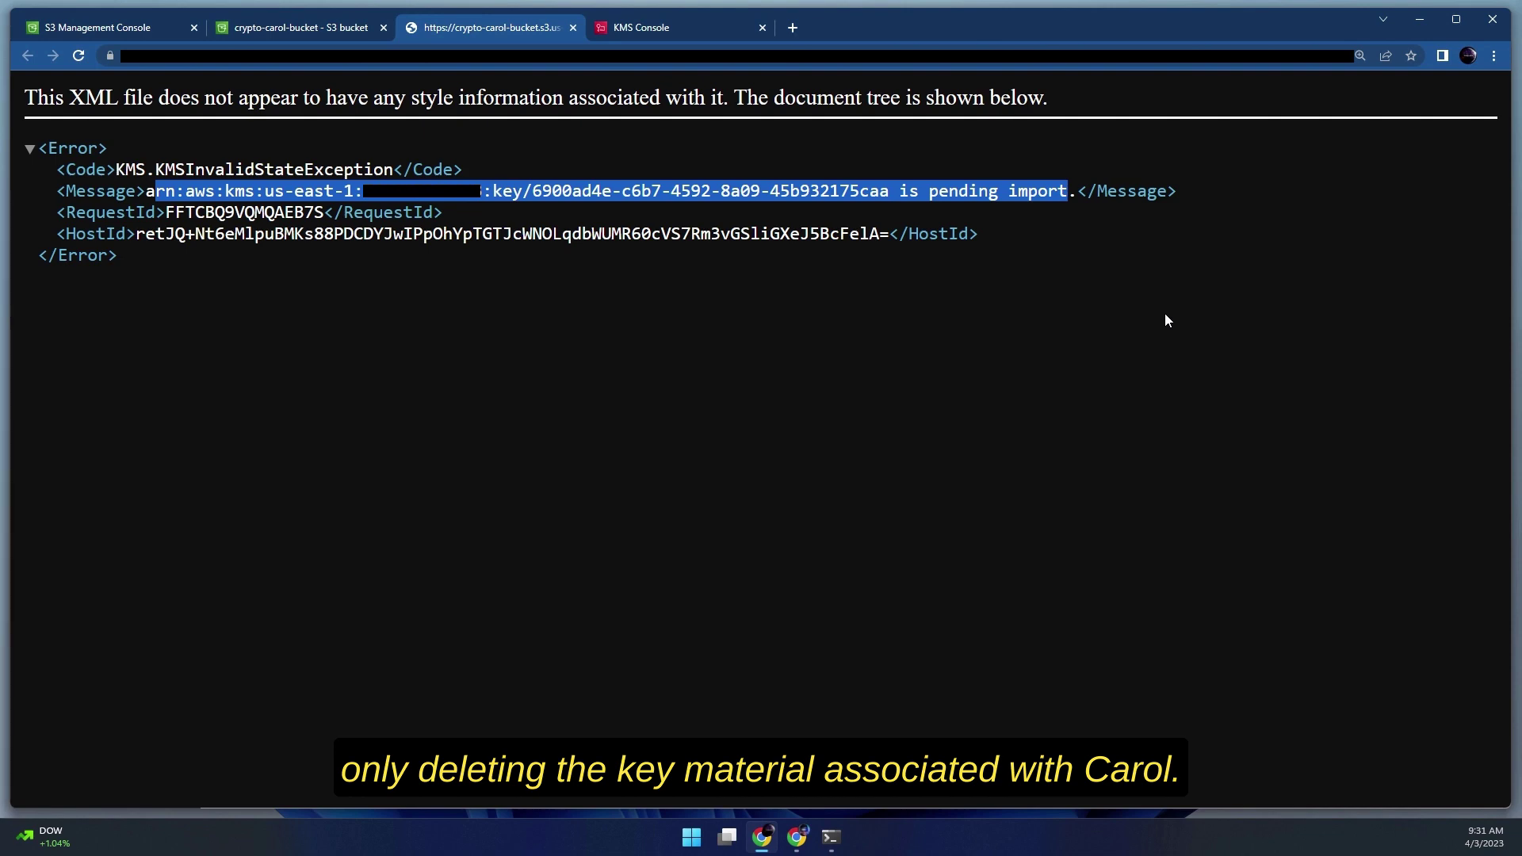
key(ctrl+f)
Step: Switch to Cloud Key Manager and re-import the deleted AWS key's material through CipherTrust, using the existing source key carol-new-aes256
key(alt+Tab)
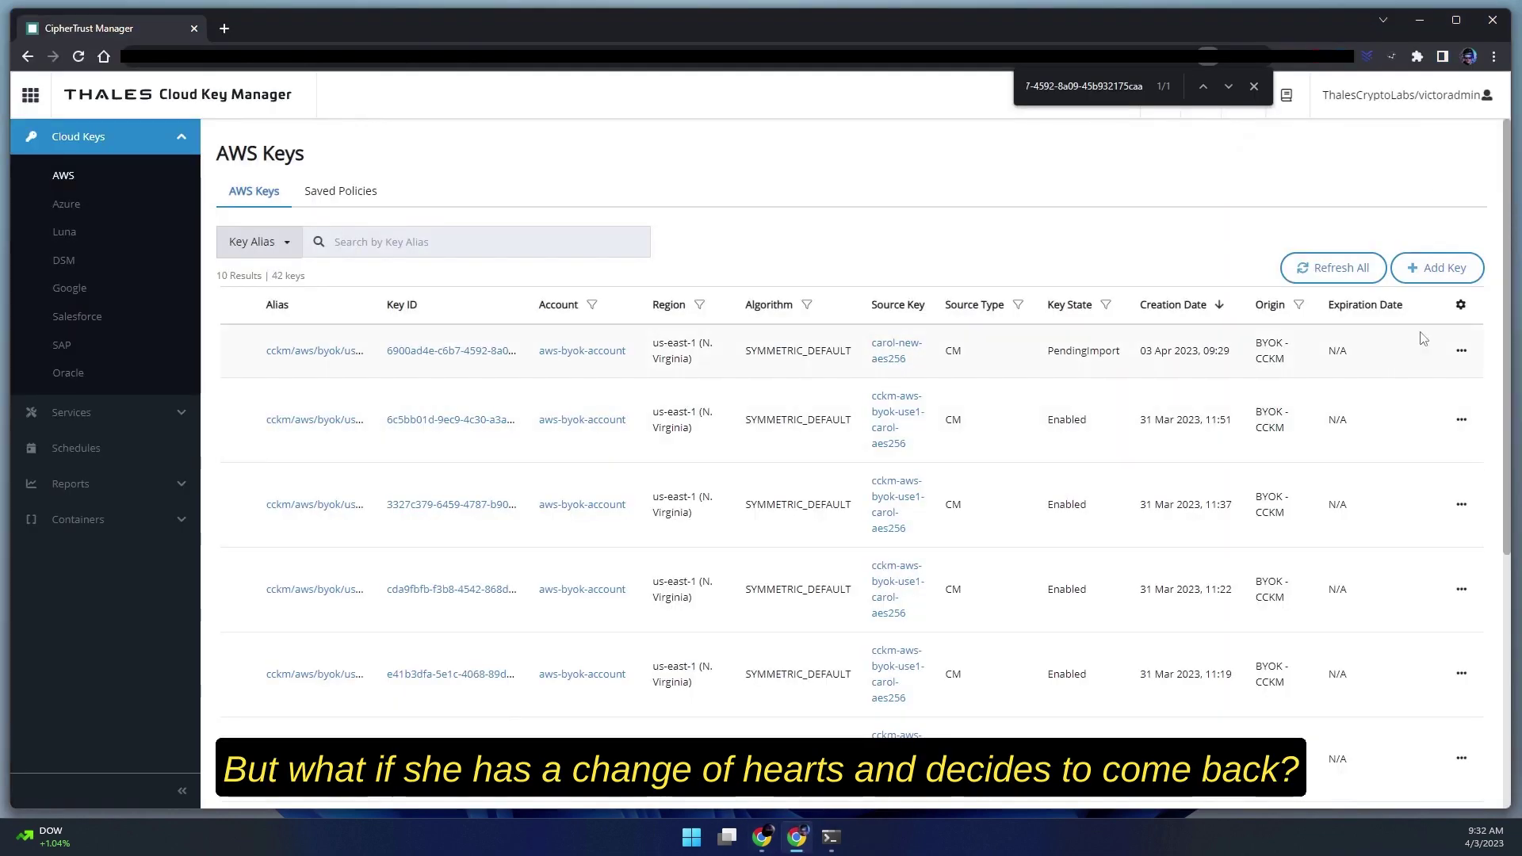
click(1461, 350)
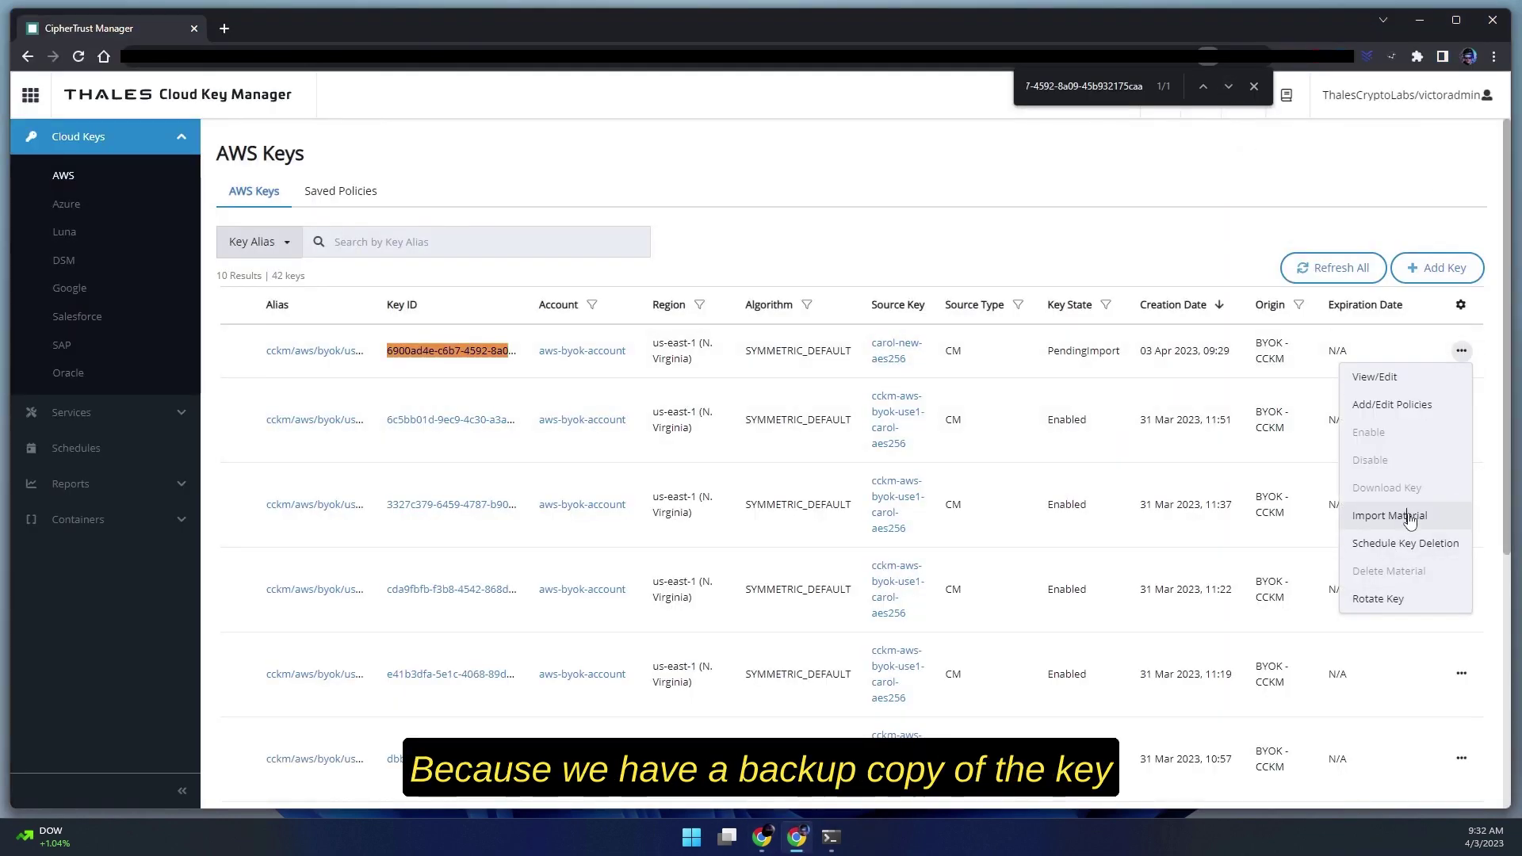
click(1408, 517)
click(1110, 683)
click(1110, 682)
click(1088, 606)
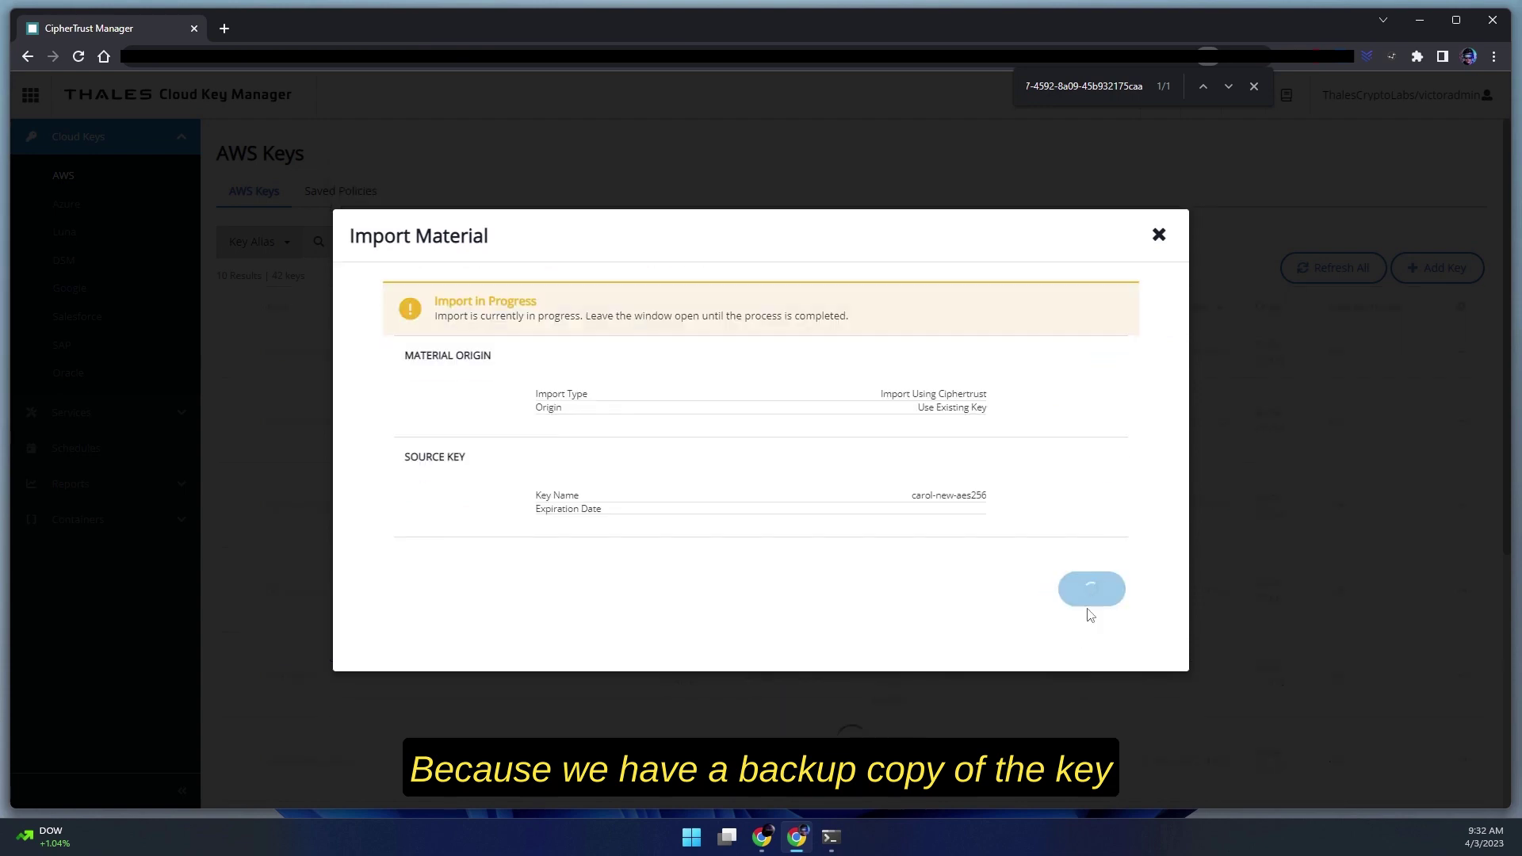
Step: Go back to newObject.jpg's details in the S3 console and open the image again to check access
key(alt+Tab)
key(ctrl+shift+Tab)
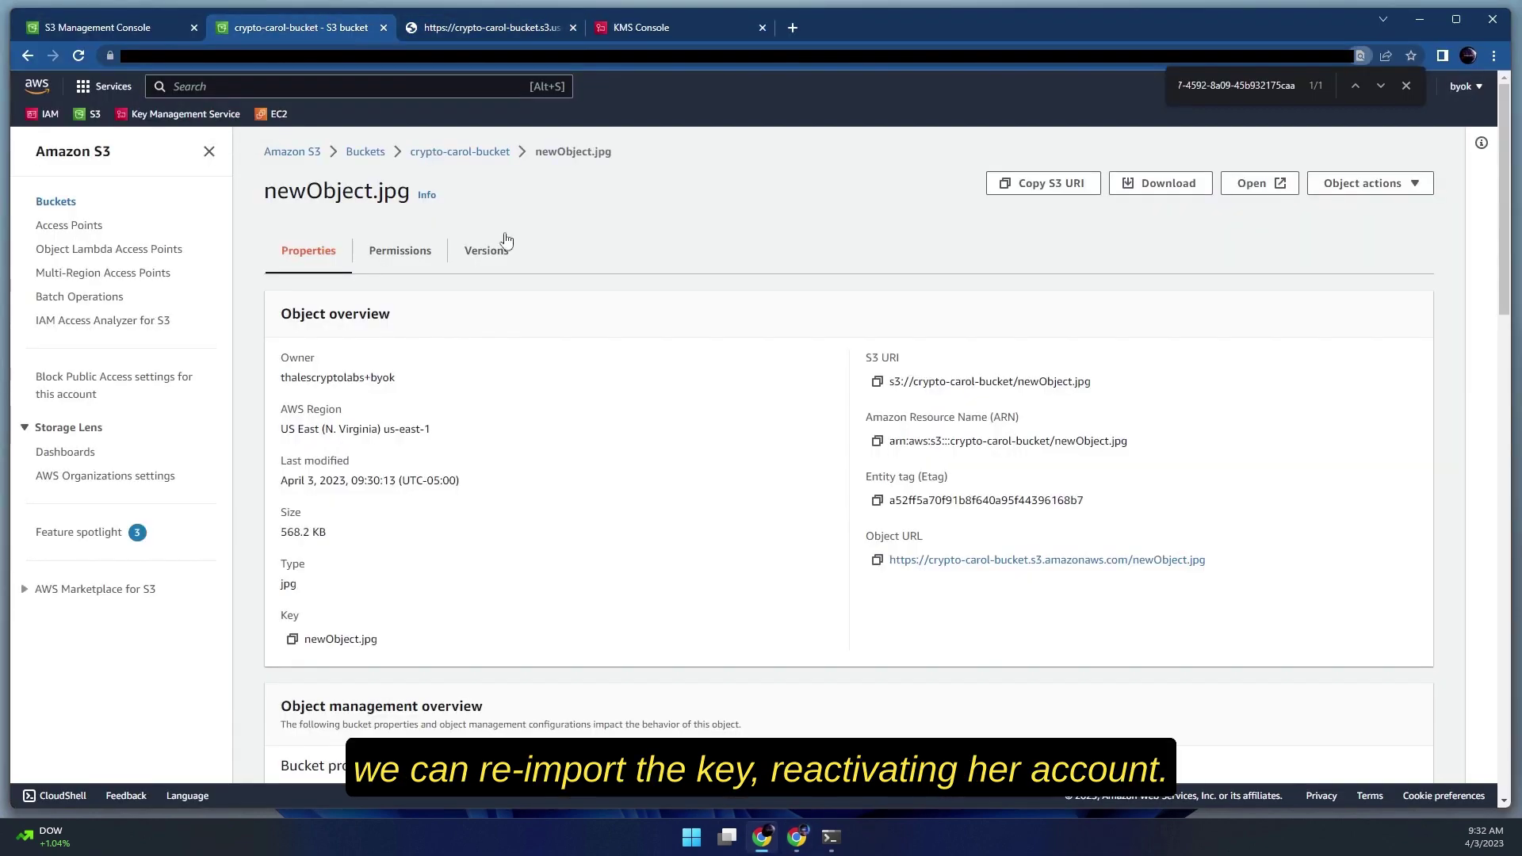
click(1250, 184)
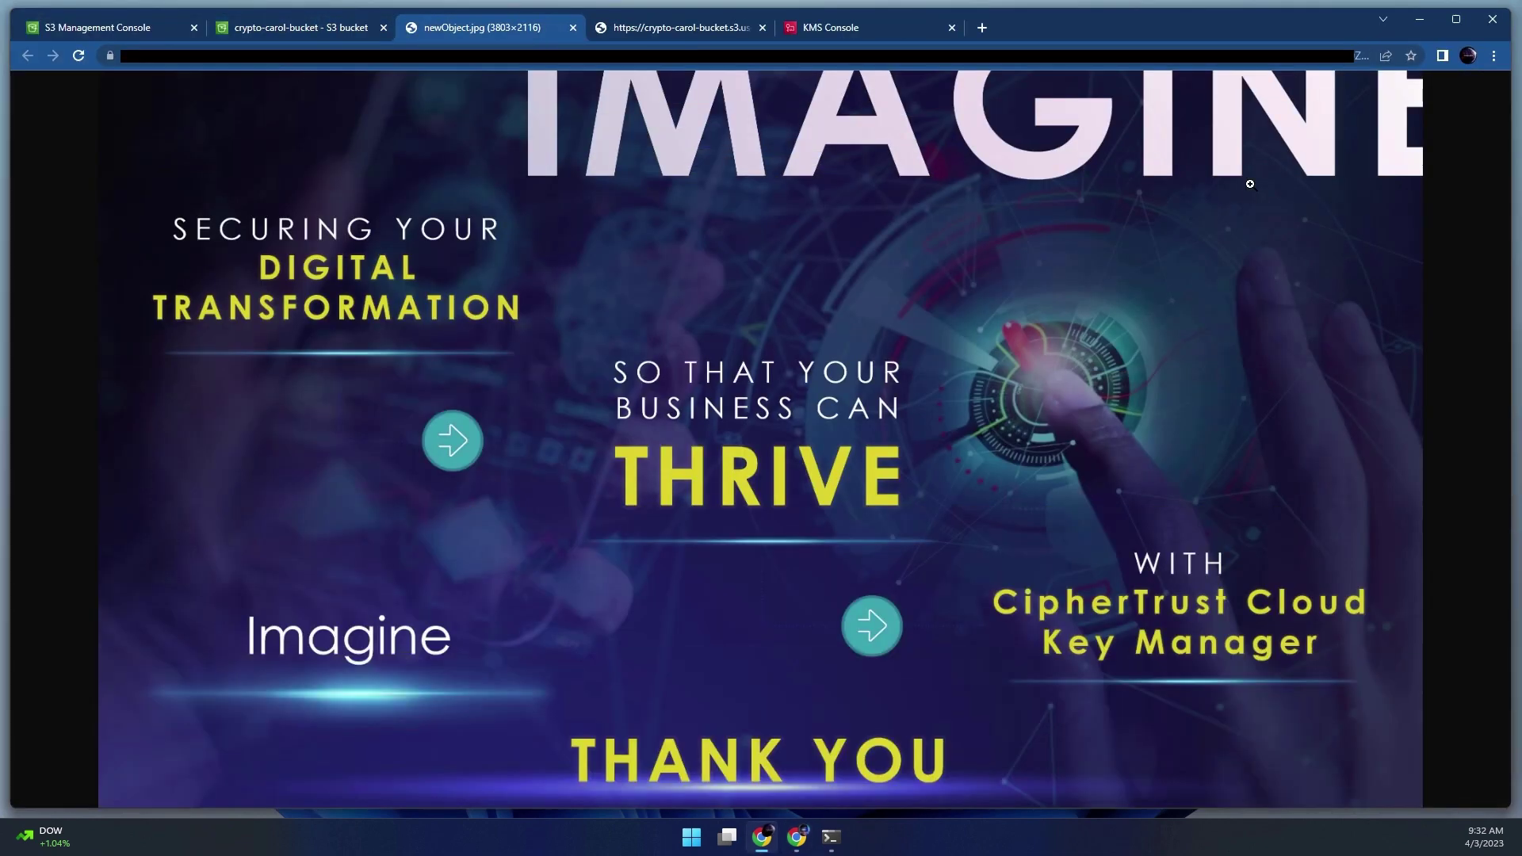